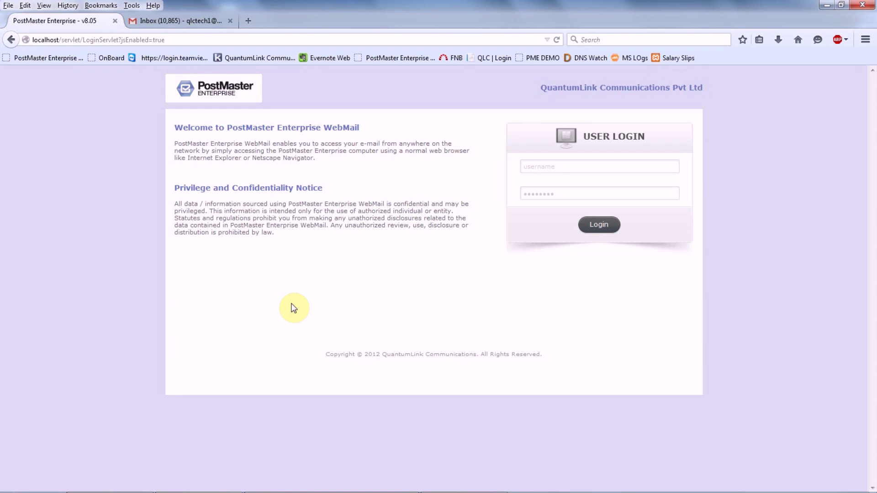
# - Log in with the administrator credentials and open the PME Mail domains page
pyautogui.click(544, 166)
pyautogui.write('admin')
pyautogui.press('Tab')
pyautogui.write('admin')
pyautogui.press('Return')
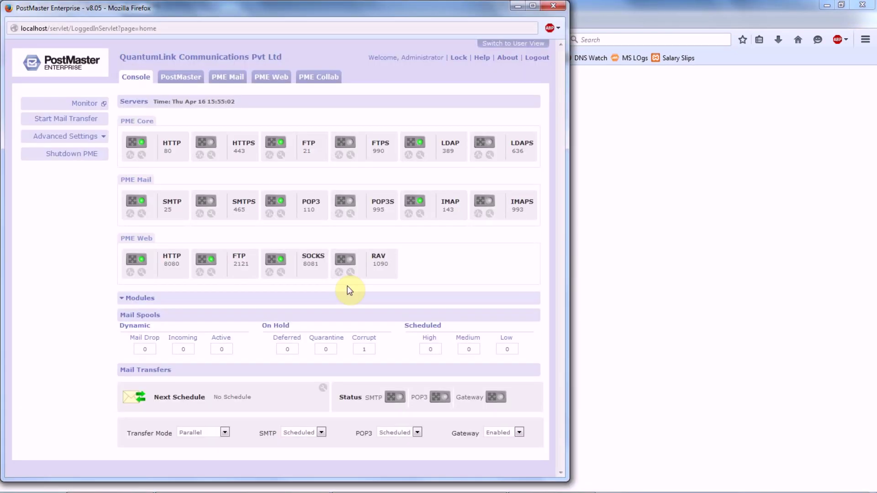
pyautogui.click(224, 78)
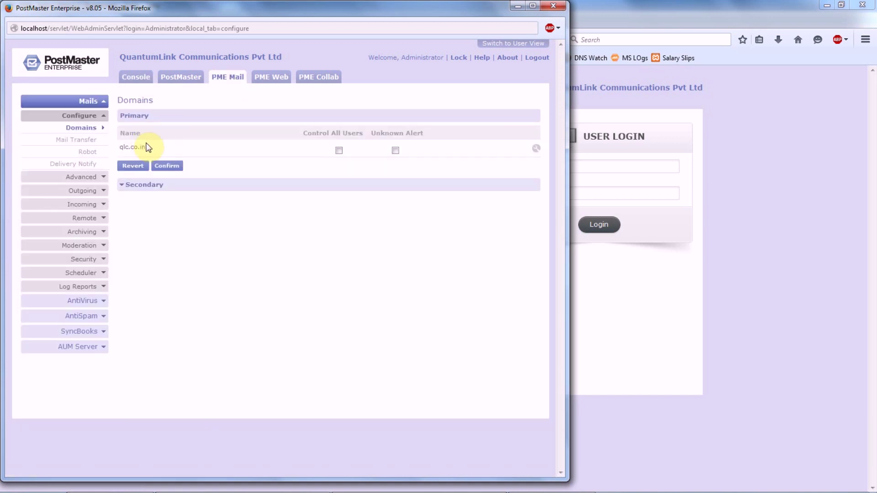
# - Edit the qlc.co.in domain and tick Signature Enabled, ready to enter its signature
pyautogui.click(535, 149)
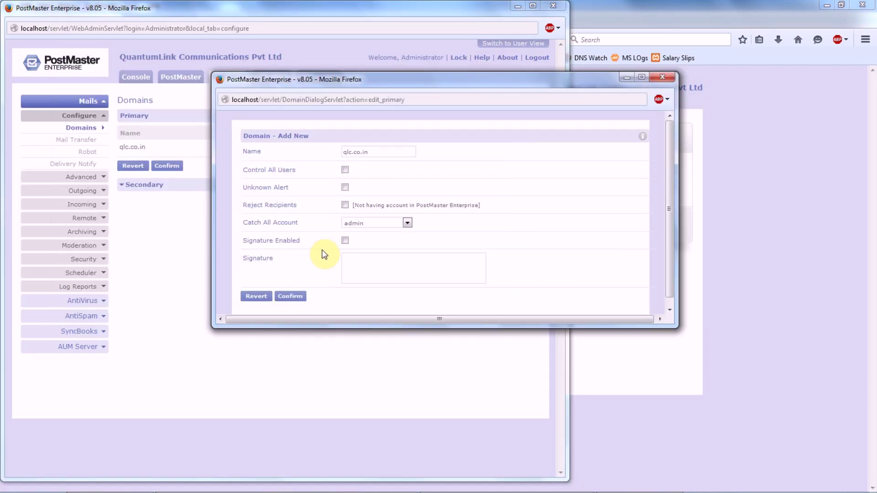
pyautogui.click(345, 240)
pyautogui.click(346, 258)
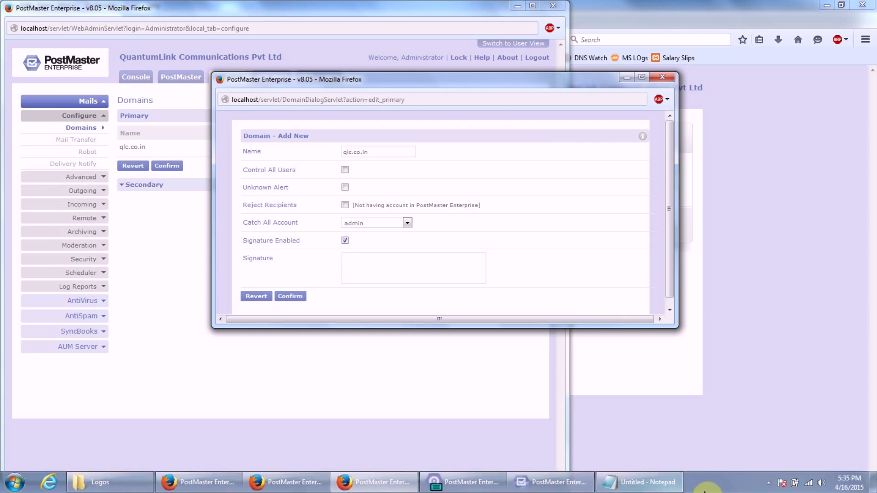
# - Copy the full Disclaimer block from Notepad and paste it into the qlc.co.in Signature field
pyautogui.click(641, 482)
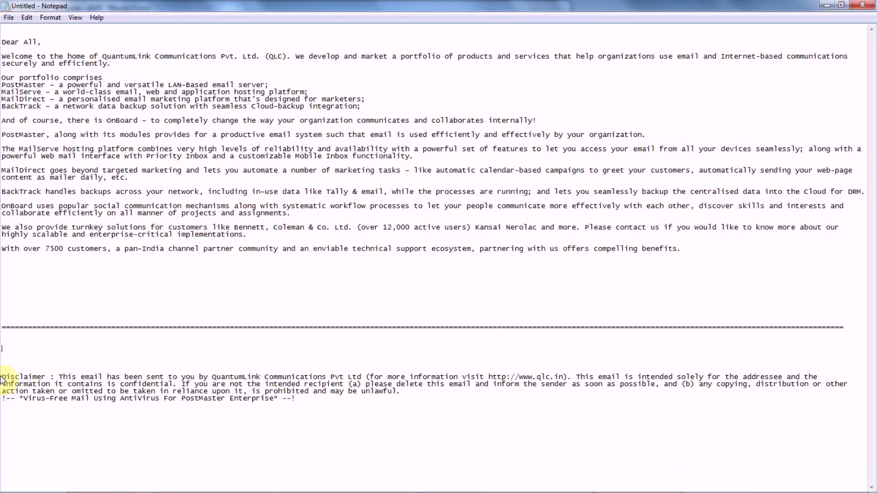
pyautogui.moveTo(1, 376); pyautogui.dragTo(307, 395)
pyautogui.hotkey('ctrl', 'c')
pyautogui.click(63, 405)
pyautogui.moveTo(63, 405); pyautogui.dragTo(2, 377)
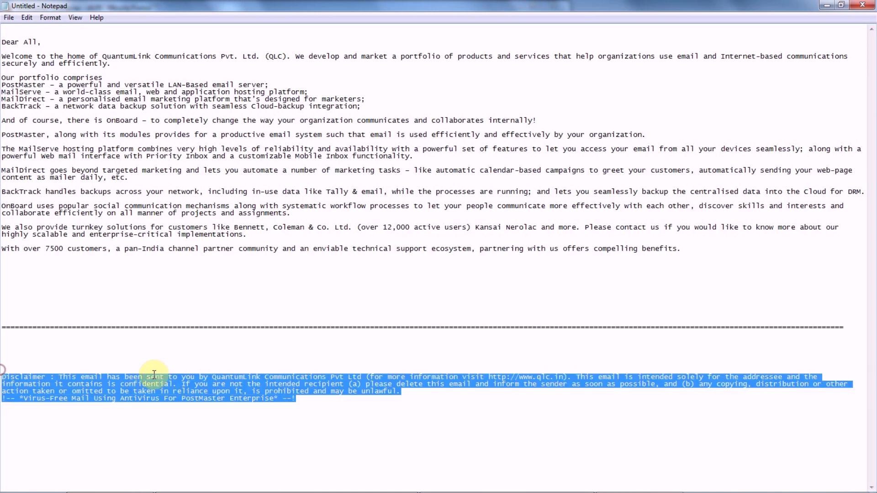
pyautogui.click(379, 485)
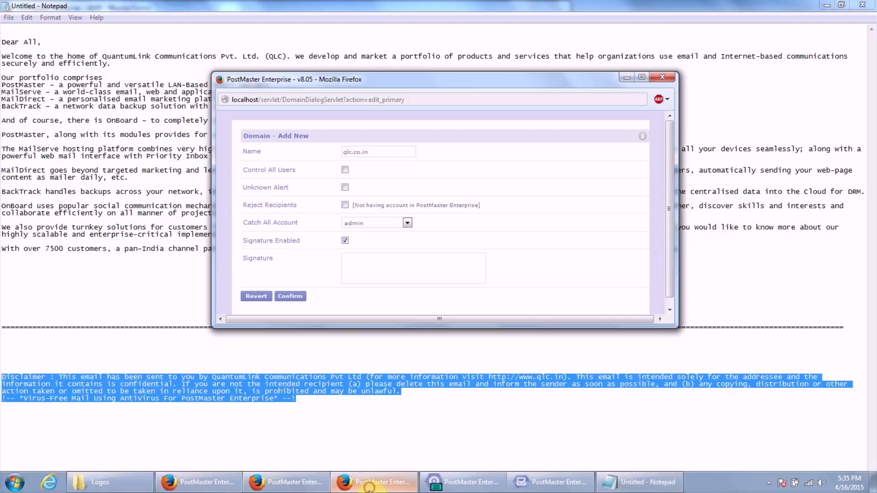
pyautogui.click(385, 260)
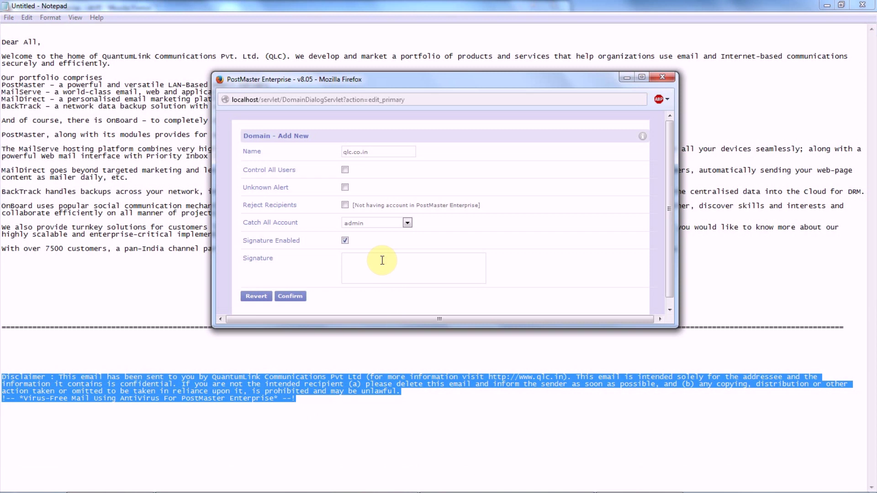
pyautogui.hotkey('ctrl', 'v')
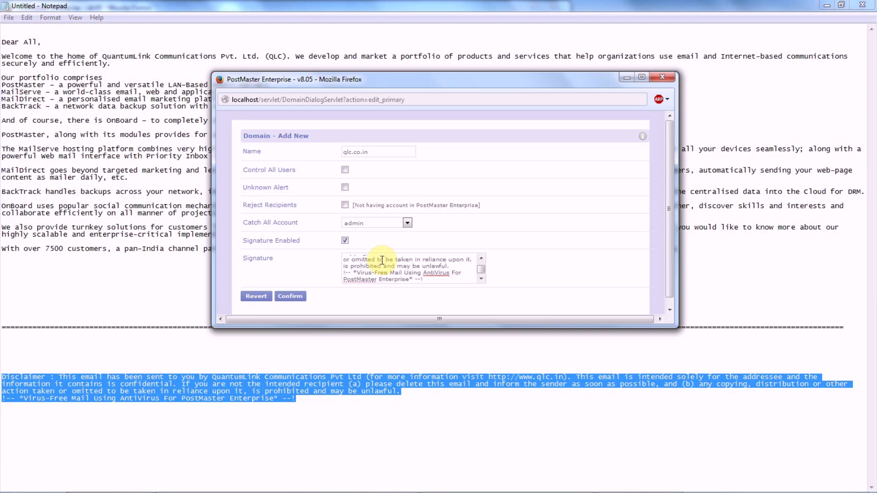
pyautogui.click(393, 401)
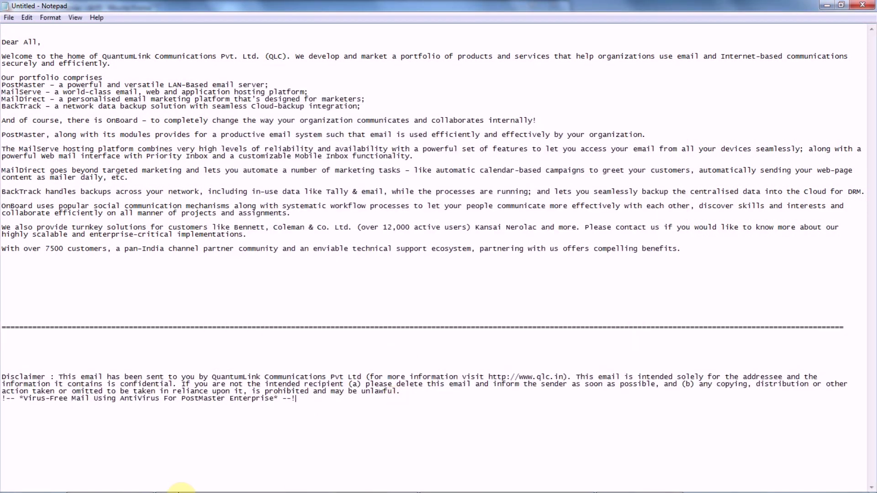
pyautogui.click(365, 481)
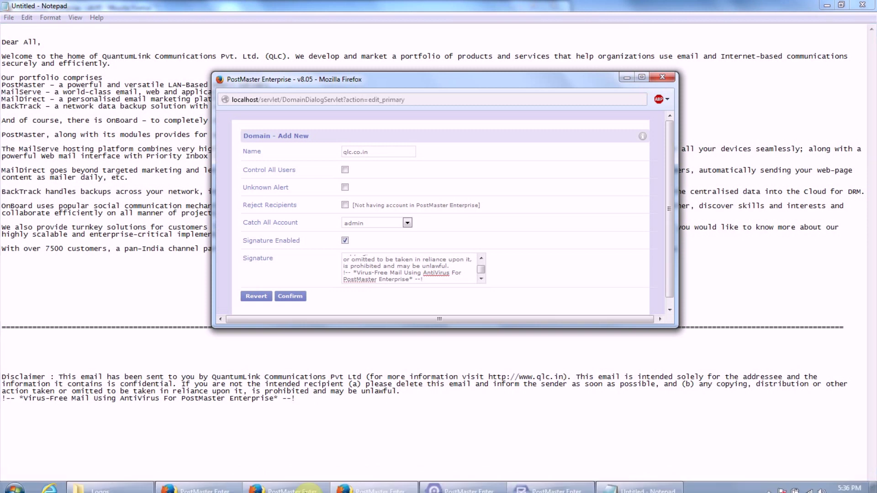
pyautogui.click(328, 487)
# - Confirm and apply the qlc.co.in domain settings, dismissing the saved-successfully notice
pyautogui.click(365, 482)
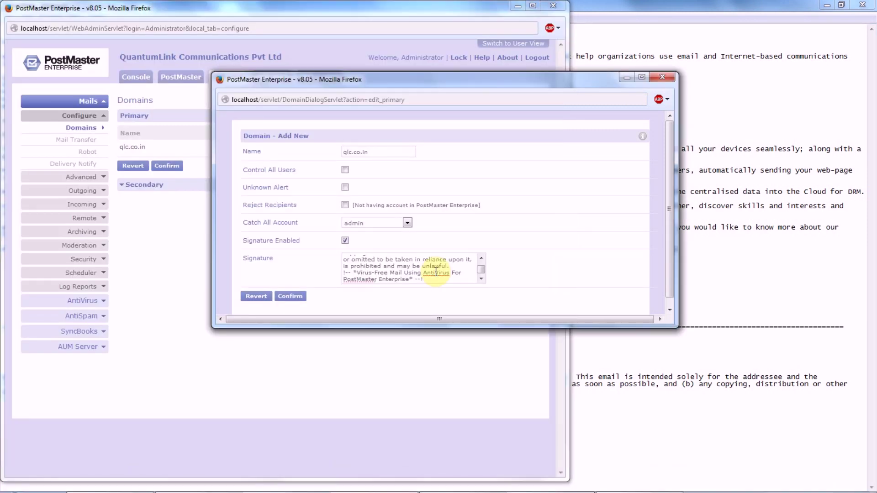
pyautogui.click(290, 296)
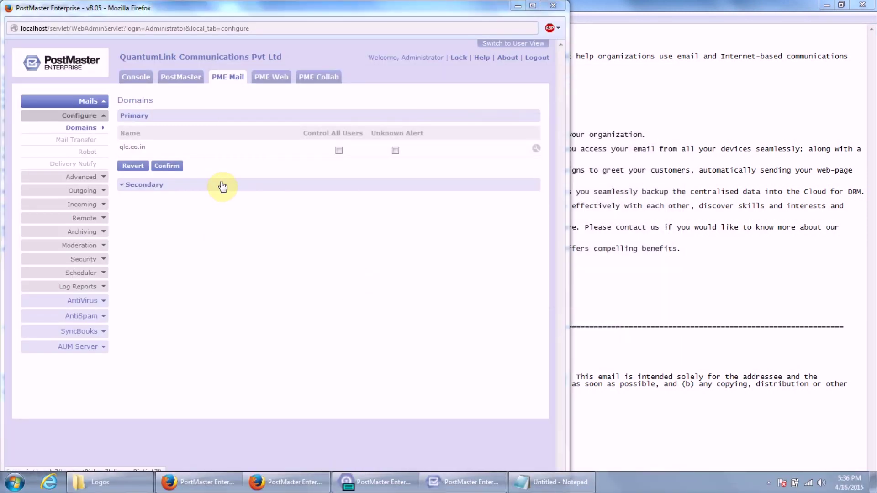
pyautogui.click(164, 163)
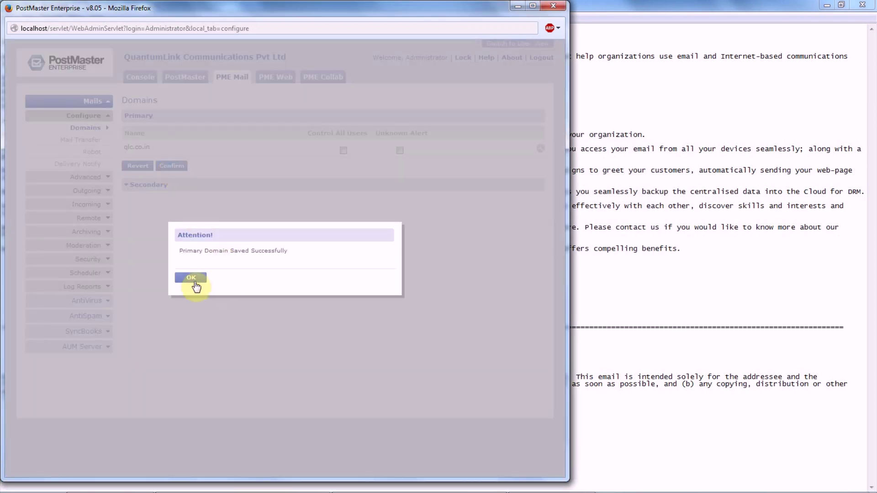
pyautogui.click(190, 277)
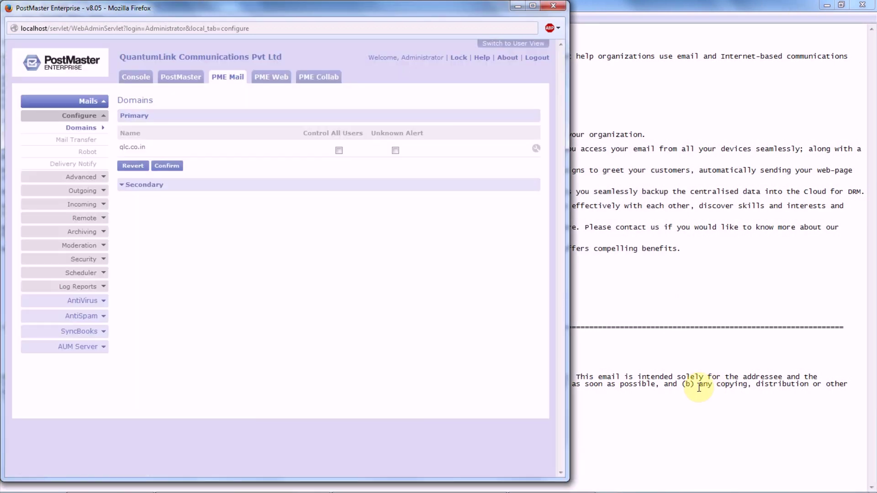
# - Recheck the qlc.co.in signature, then expand the Secondary domains section
pyautogui.click(536, 148)
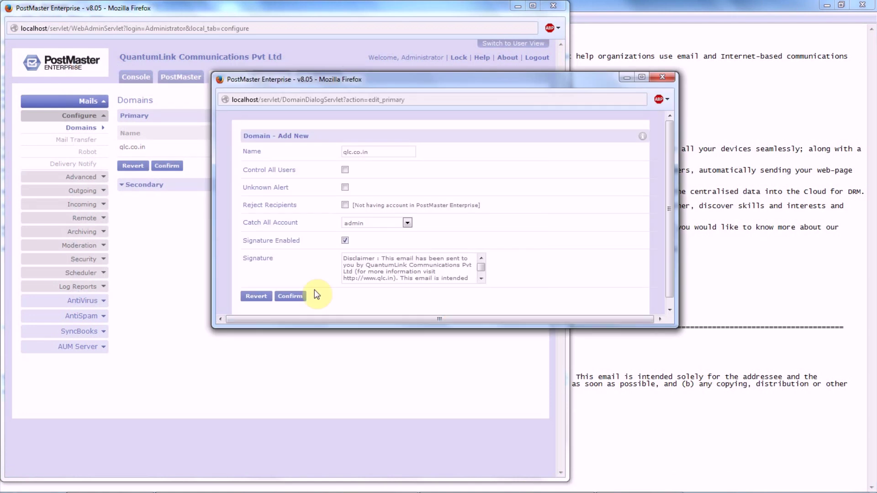
pyautogui.click(662, 77)
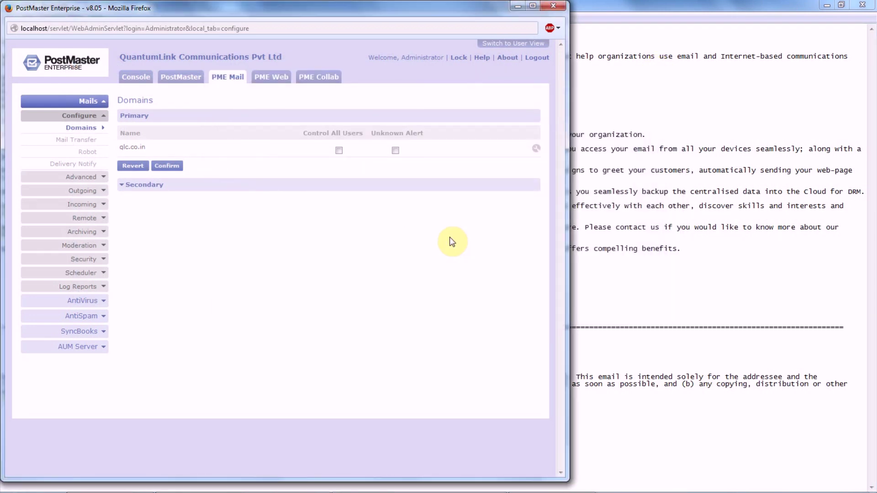
pyautogui.click(439, 187)
# - Add domain test.com with catch-all account admin and signature 'Test Disclaimer', then confirm
pyautogui.click(525, 201)
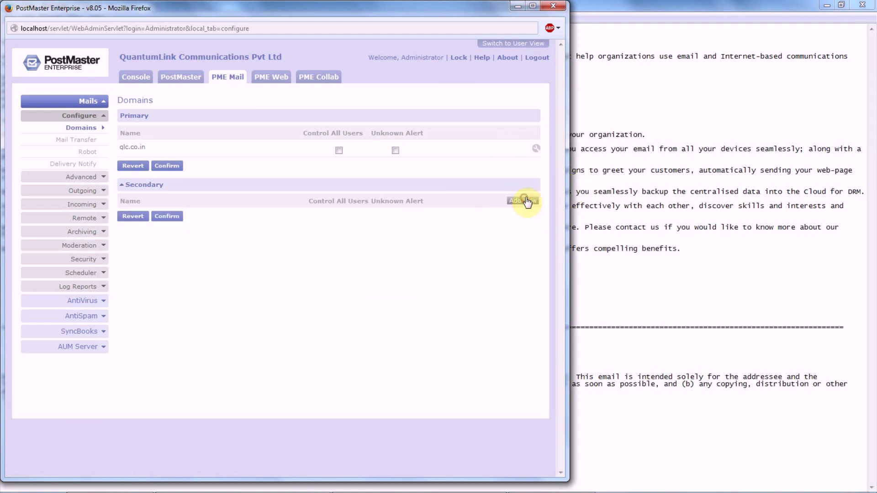
pyautogui.click(360, 151)
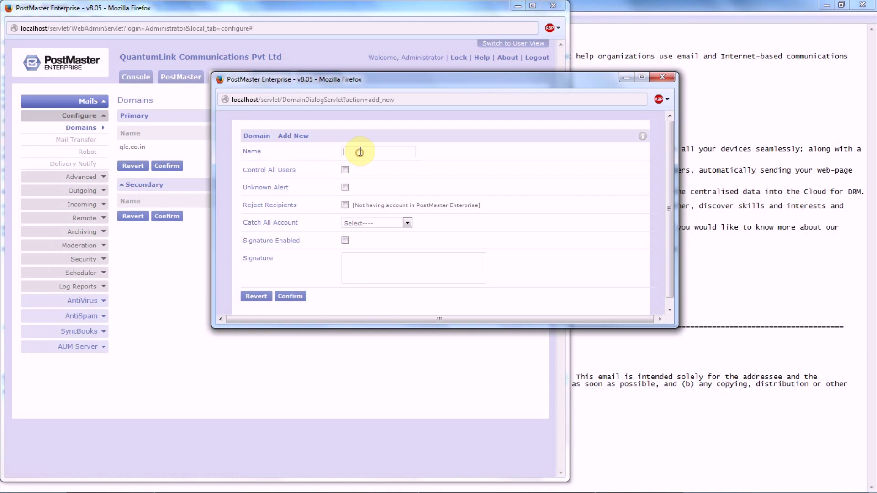
pyautogui.write('test.com')
pyautogui.click(345, 240)
pyautogui.click(356, 262)
pyautogui.click(349, 223)
pyautogui.click(349, 240)
pyautogui.click(344, 240)
pyautogui.click(359, 263)
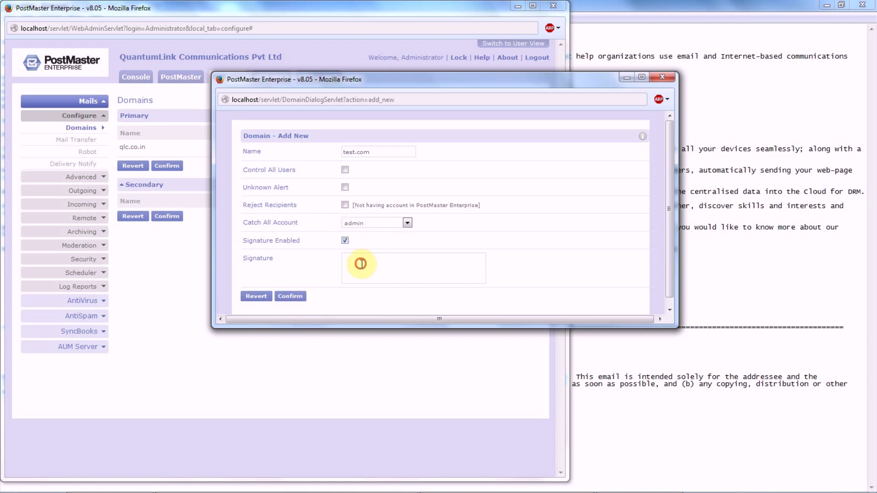
pyautogui.write('Test Disclaimer')
pyautogui.click(289, 297)
# - Apply the test.com domain, then reopen it under Secondary to verify its Test Disclaimer signature
pyautogui.click(134, 186)
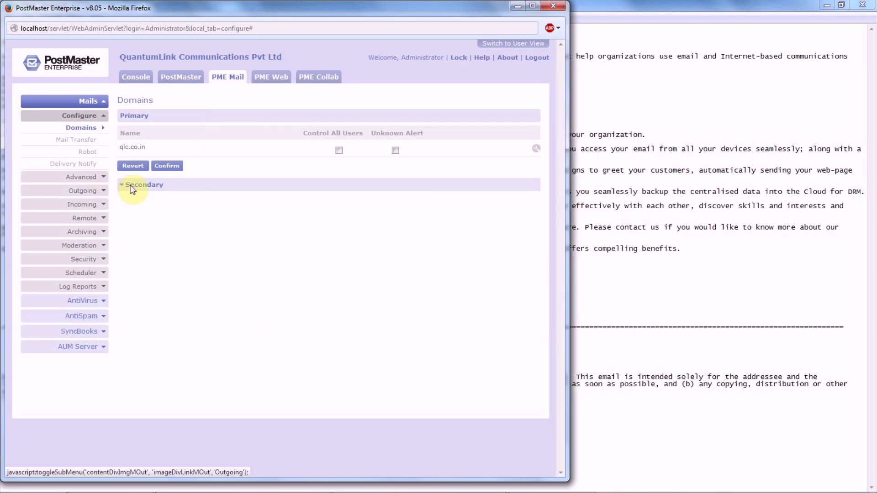
pyautogui.click(168, 167)
pyautogui.click(197, 277)
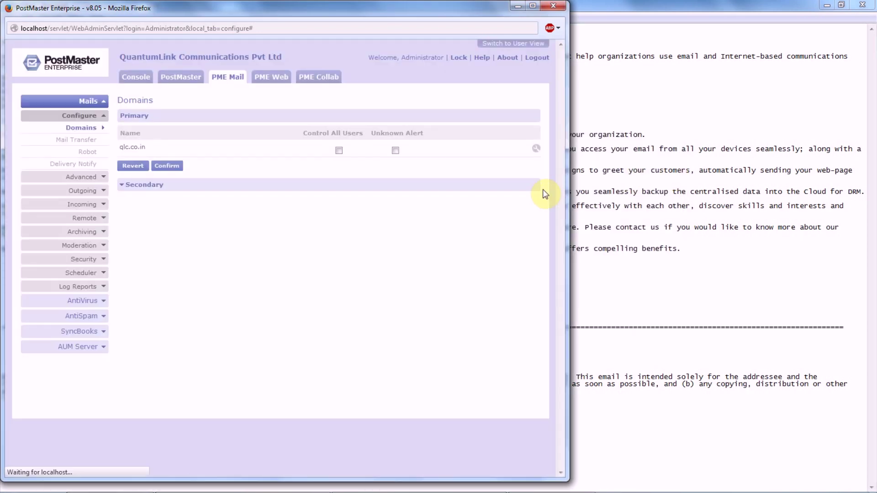
pyautogui.click(499, 186)
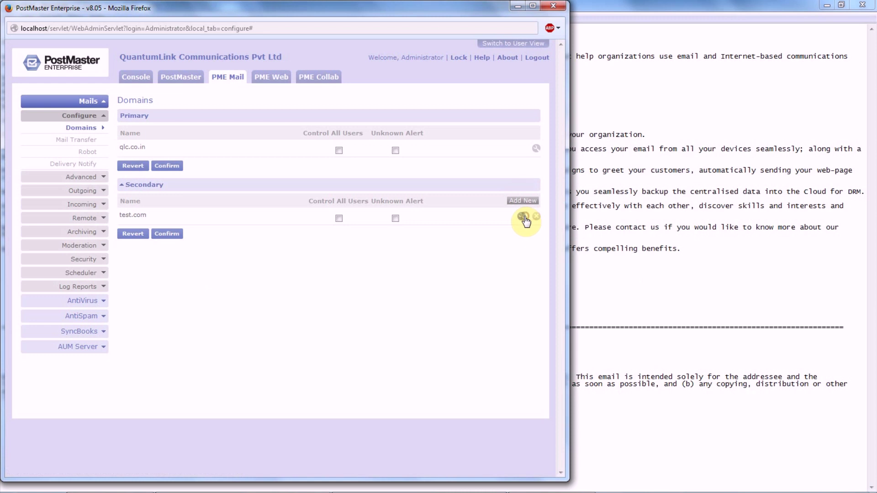
pyautogui.click(524, 218)
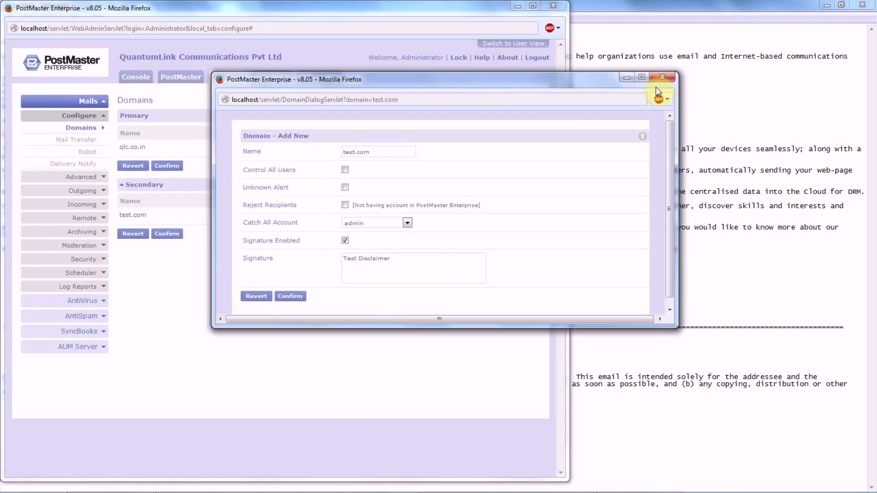
pyautogui.click(661, 77)
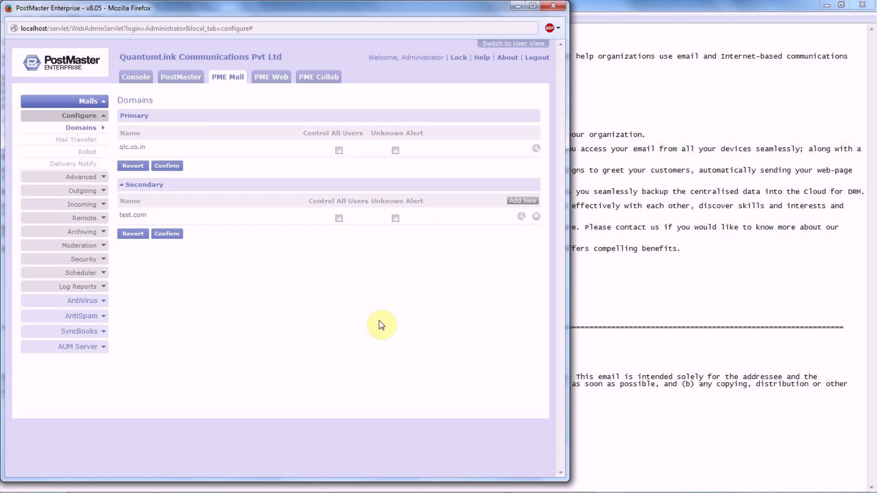
# - Navigate through server settings to Core Settings > Tools > Signature
pyautogui.click(199, 83)
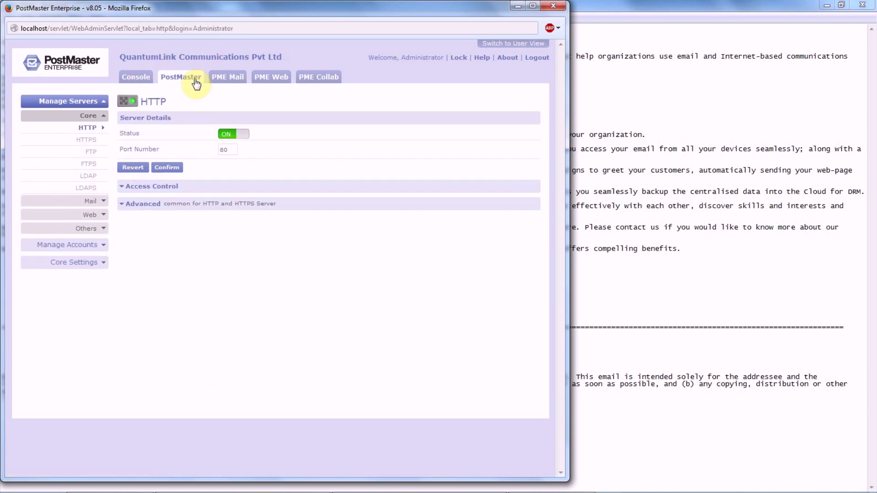
pyautogui.click(74, 268)
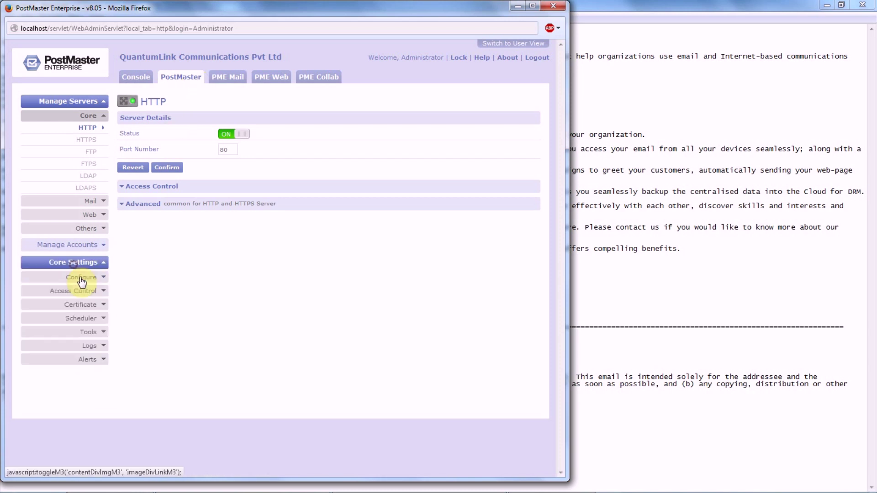
pyautogui.click(98, 332)
pyautogui.scroll(-2, 130, 396)
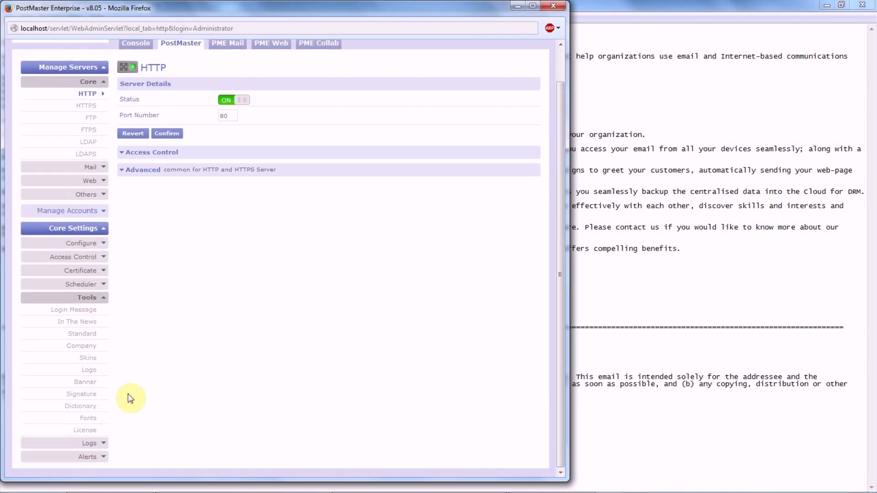
pyautogui.click(95, 396)
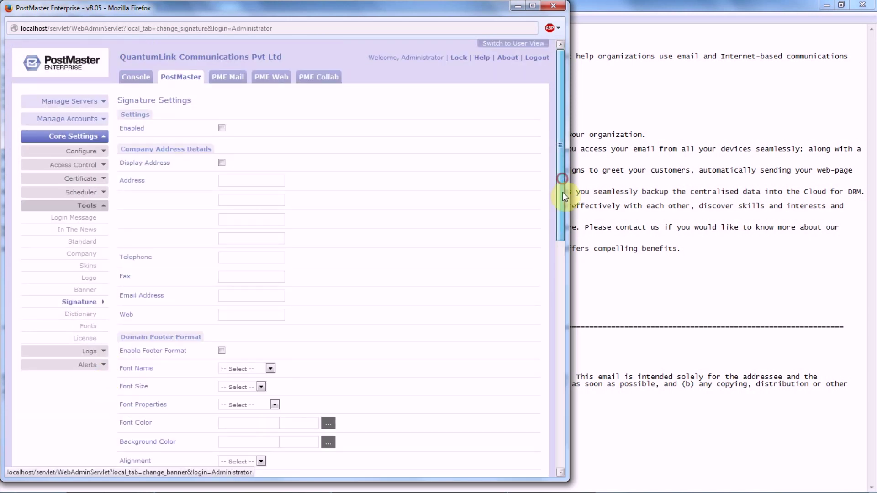
pyautogui.moveTo(561, 194)
pyautogui.mouseDown()
pyautogui.moveTo(562, 409)
pyautogui.moveTo(532, 235)
pyautogui.moveTo(554, 140)
pyautogui.mouseUp()
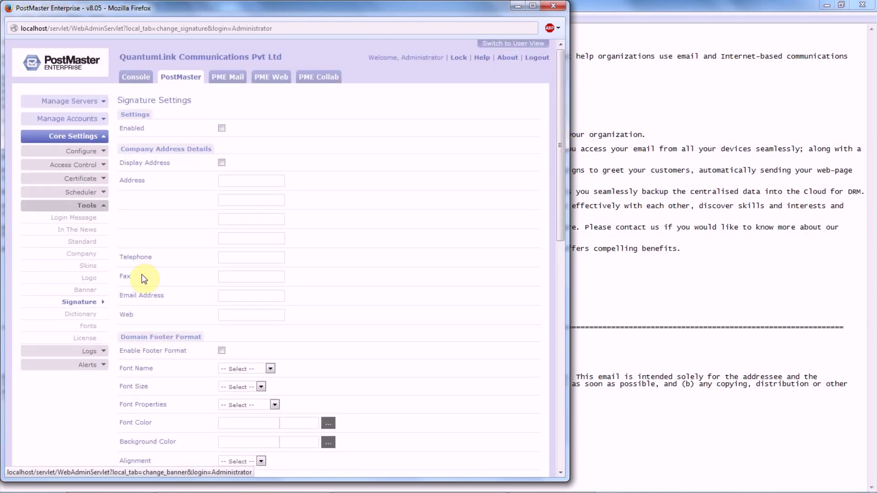
# - View the Company Logo page and close the Import Image popup without uploading anything
pyautogui.click(92, 278)
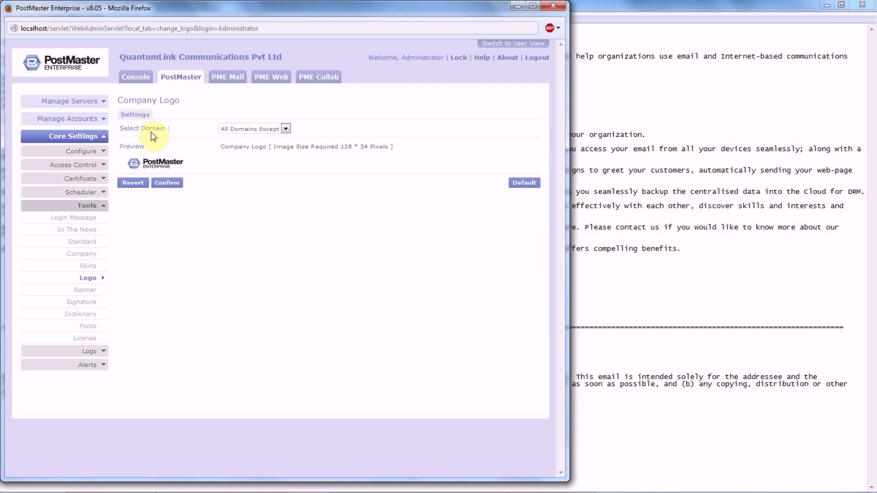
pyautogui.click(158, 173)
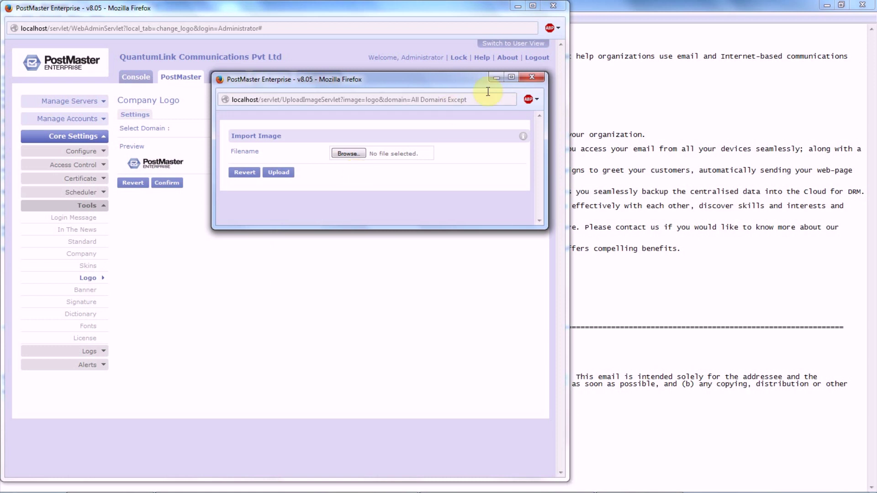
pyautogui.click(533, 78)
# - Upload Calendar-Based-Scheduling.jpg as the company banner and save it
pyautogui.click(86, 292)
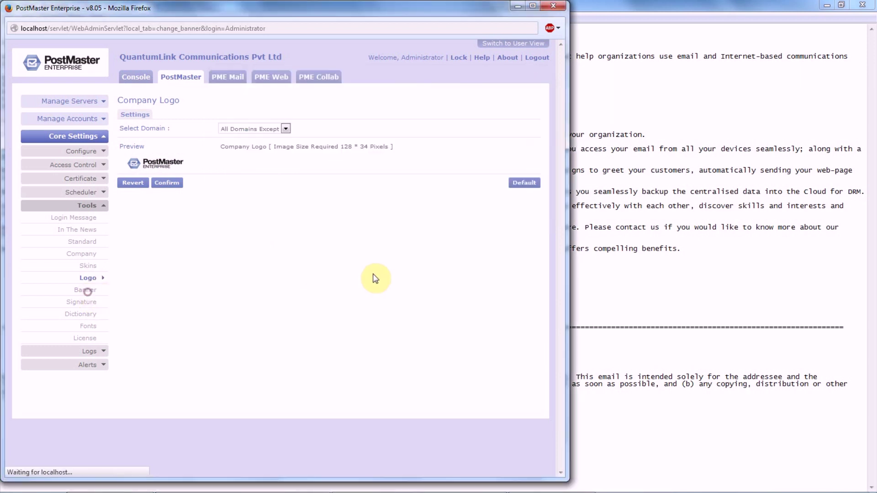
pyautogui.click(211, 208)
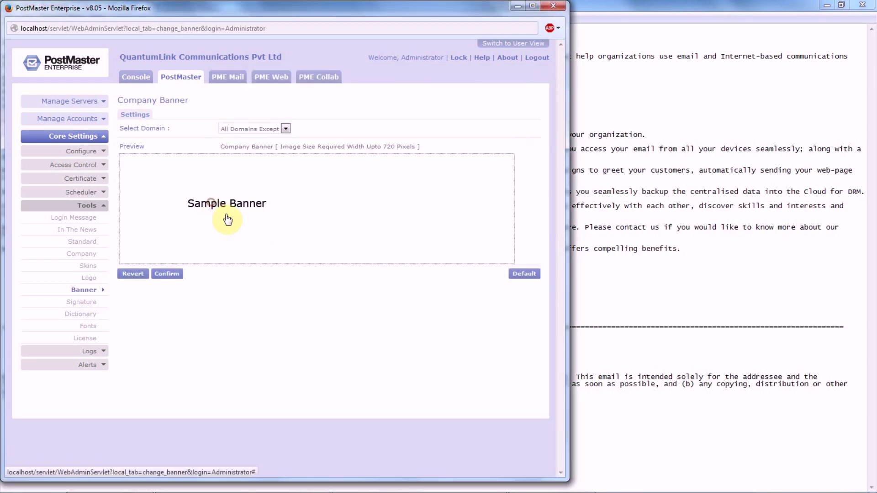
pyautogui.click(350, 155)
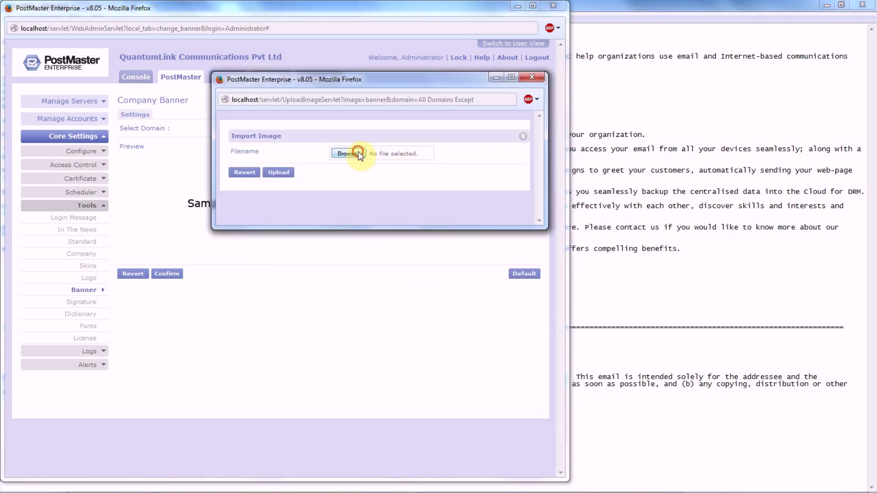
pyautogui.click(344, 165)
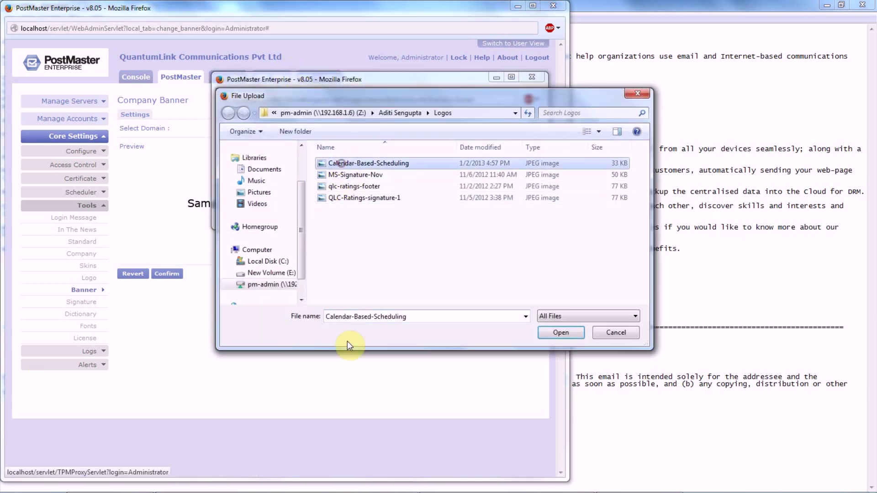
pyautogui.click(561, 333)
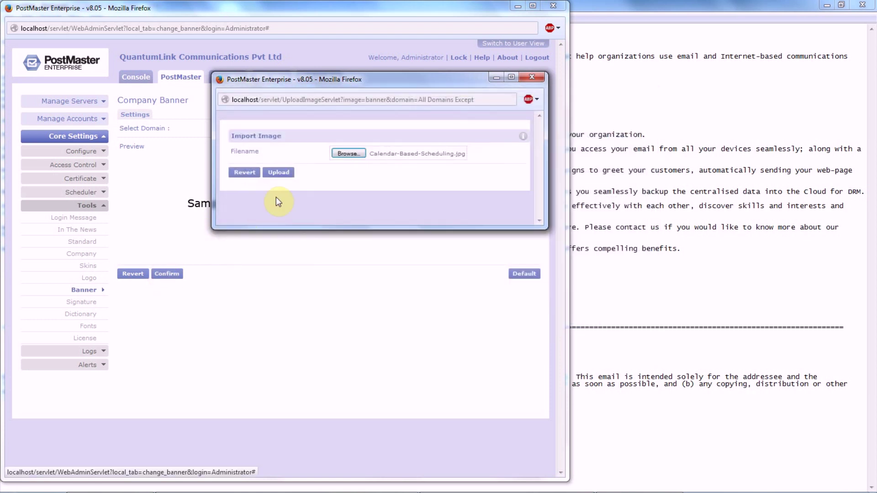
pyautogui.click(278, 173)
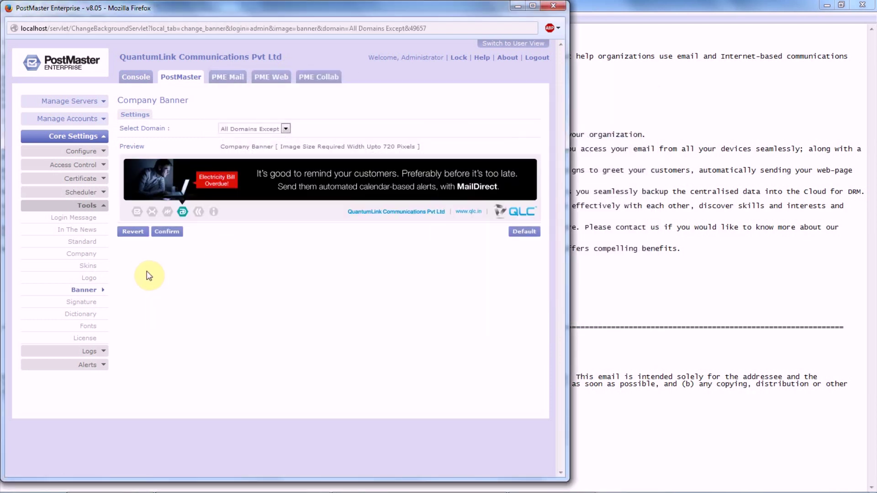
pyautogui.click(170, 233)
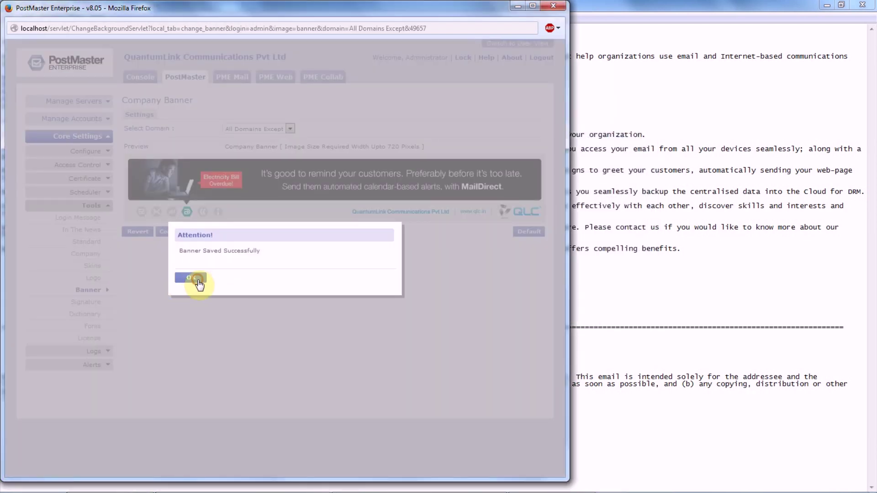
pyautogui.click(195, 279)
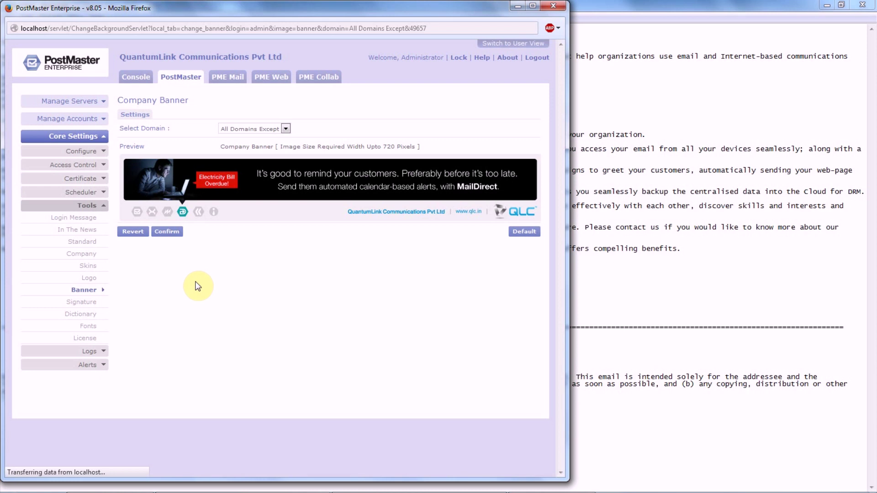
# - Enable signatures with Display Address and enter the company's three-line street address
pyautogui.click(88, 303)
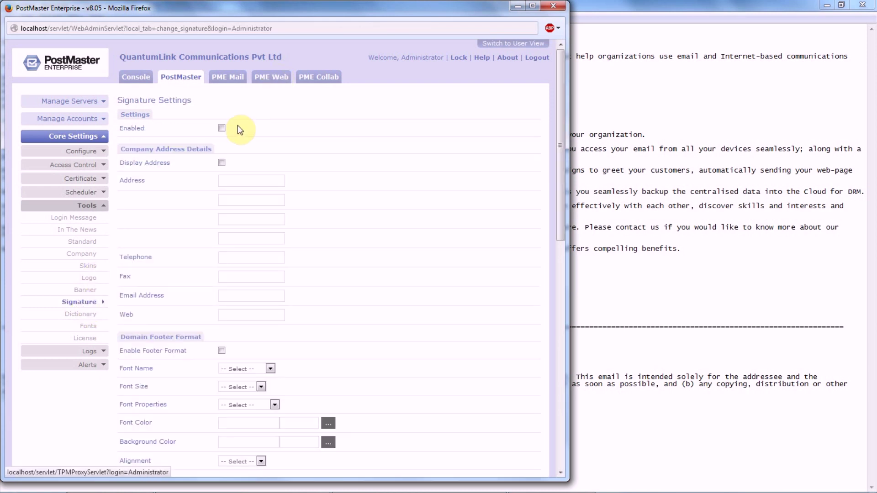
pyautogui.click(221, 128)
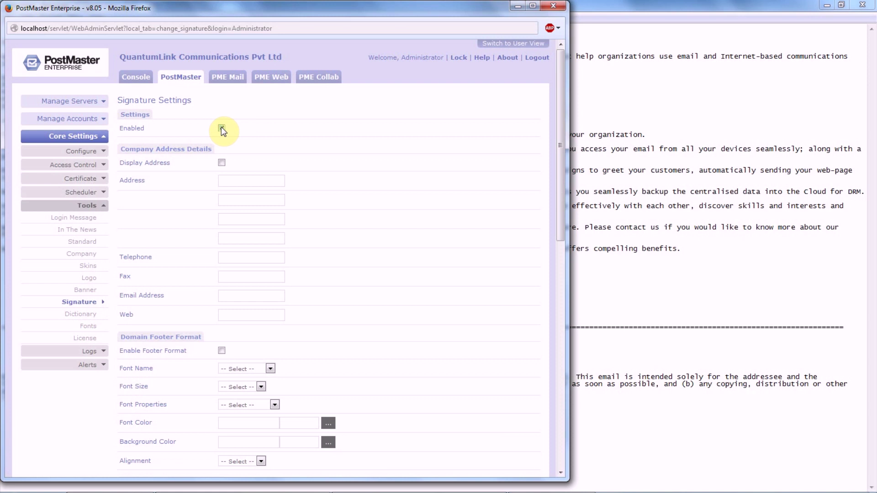
pyautogui.click(222, 163)
pyautogui.write('208')
pyautogui.write('epal')
pyautogui.write(' Comples')
pyautogui.press('BackSpace')
pyautogui.write('x')
pyautogui.click(244, 201)
pyautogui.write('Suren Road')
pyautogui.click(239, 219)
pyautogui.write('Andhe')
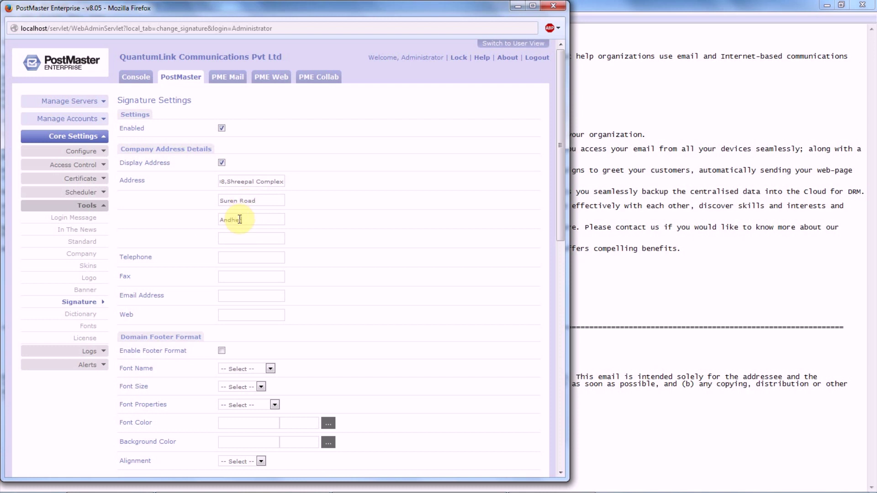
pyautogui.write('ri()')
pyautogui.write('E')
pyautogui.click(247, 257)
pyautogui.write('40957780')
pyautogui.click(239, 297)
pyautogui.click(248, 315)
pyautogui.write('www')
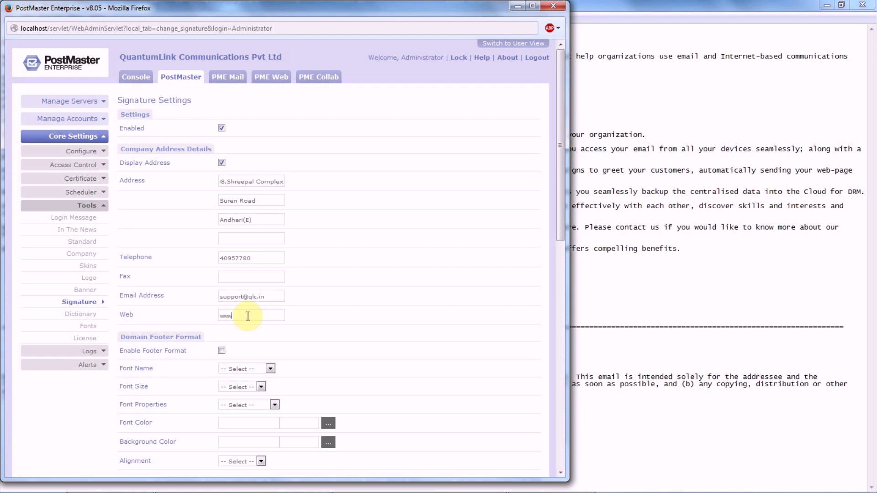
pyautogui.write('.qlc.in')
# - Enable the domain footer format in bold Arial, size 2 (10 pt)
pyautogui.scroll(-3, 248, 315)
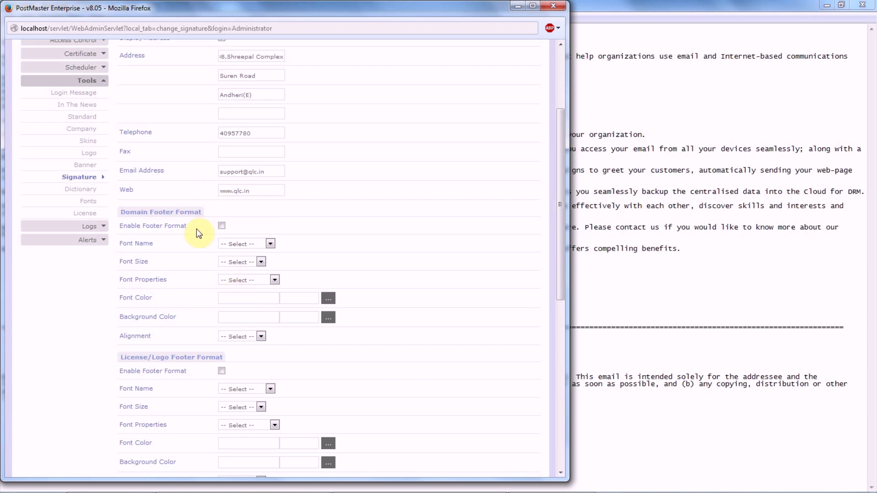
pyautogui.click(222, 226)
pyautogui.click(247, 243)
pyautogui.click(237, 259)
pyautogui.click(245, 262)
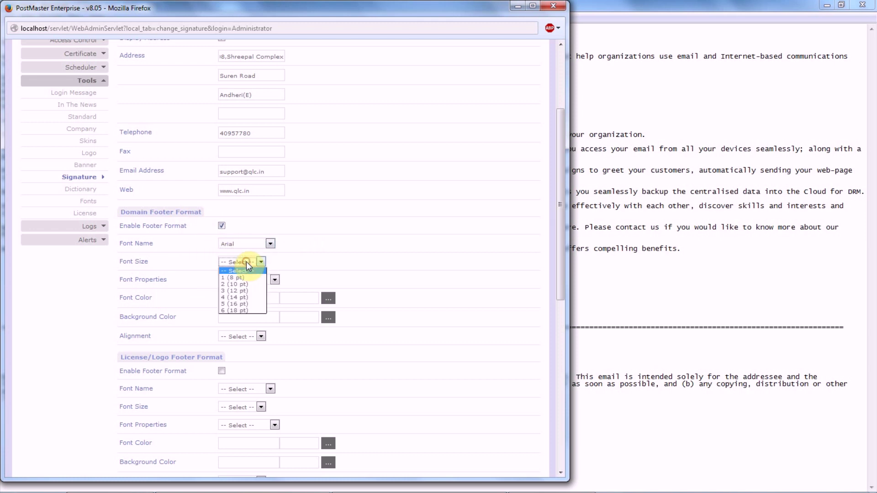
pyautogui.click(240, 284)
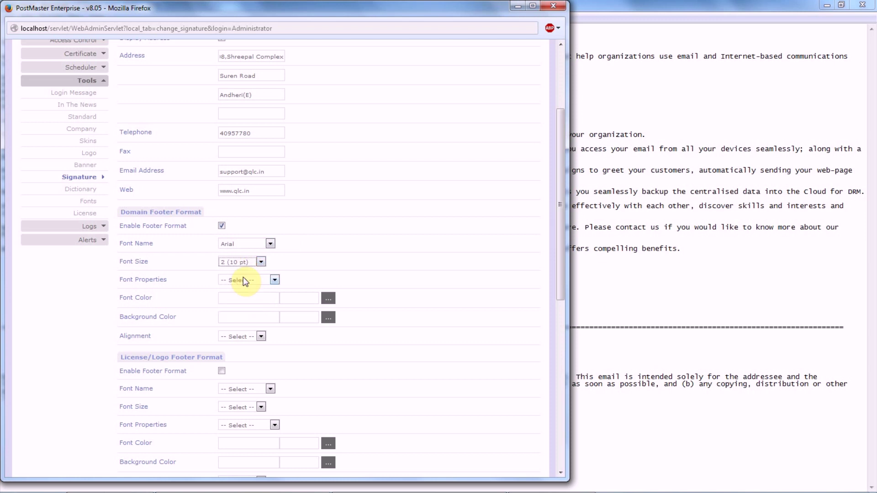
pyautogui.click(243, 280)
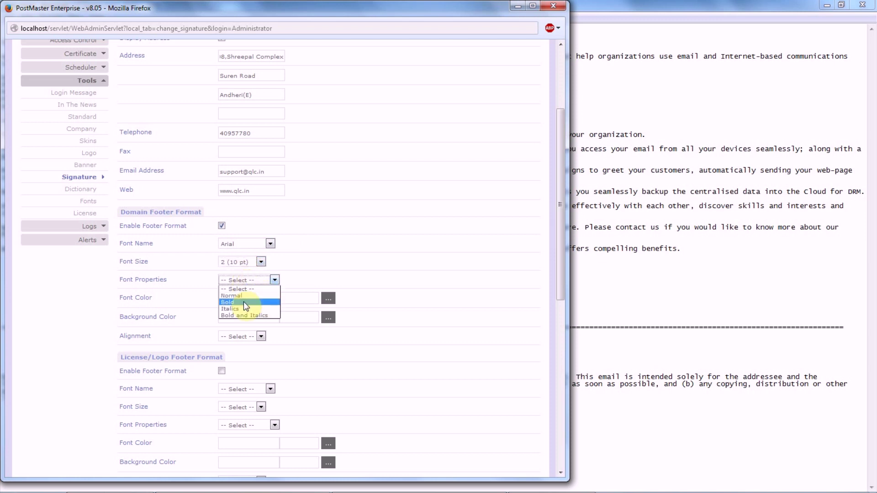
pyautogui.click(243, 301)
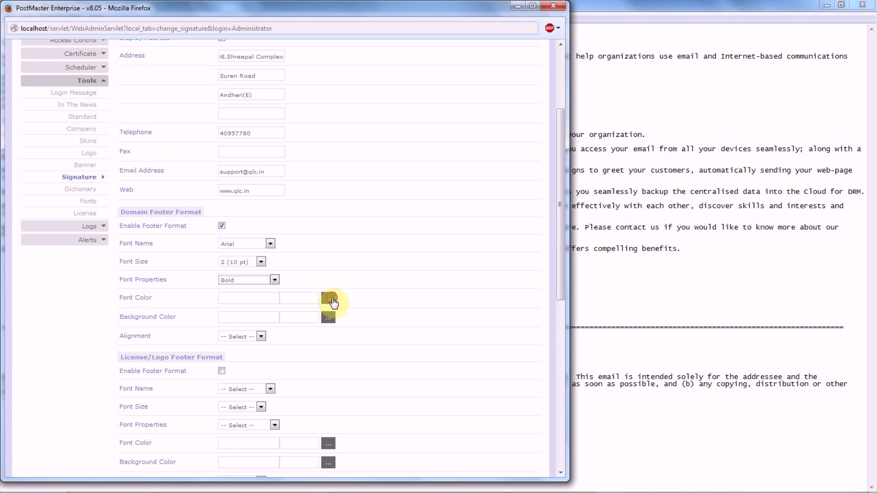
# - Give the domain footer left-aligned #000033 text on a #FFFFCC background
pyautogui.click(328, 299)
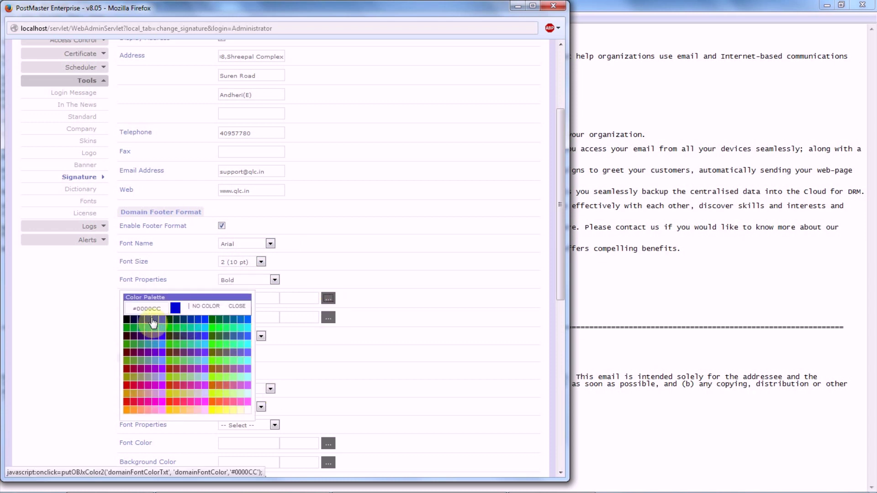
pyautogui.click(134, 319)
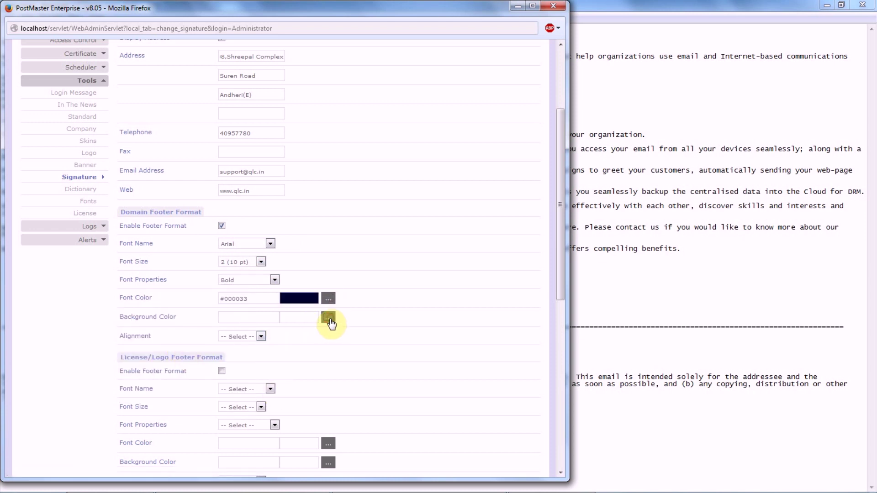
pyautogui.click(330, 319)
pyautogui.click(237, 409)
pyautogui.click(233, 337)
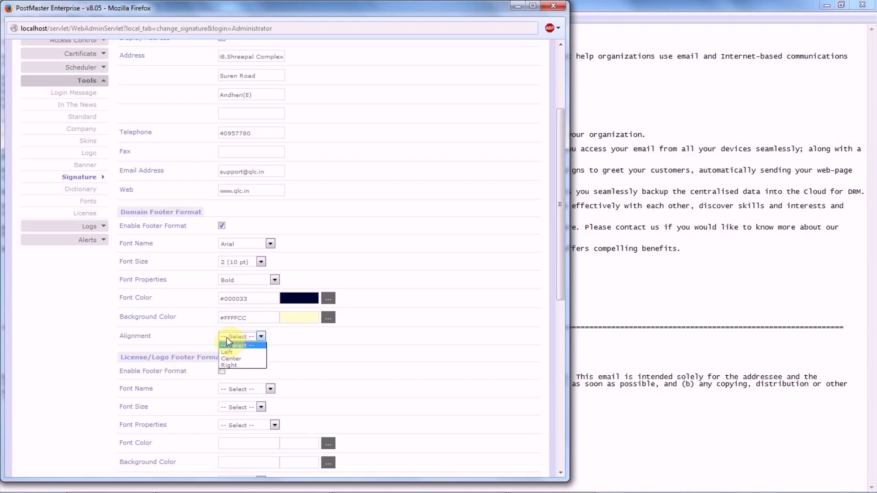
pyautogui.click(245, 353)
pyautogui.scroll(-3, 245, 354)
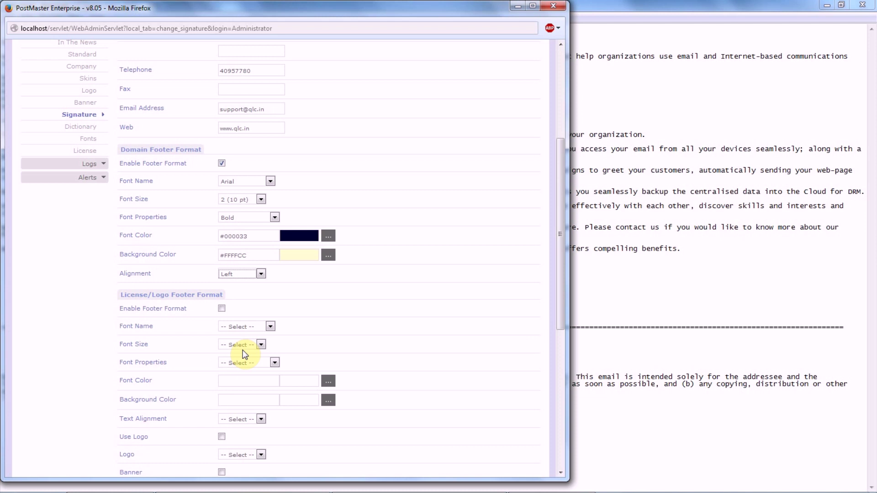
# - Enable the License/Logo footer format in italic Times Roman at 10 pt
pyautogui.click(222, 308)
pyautogui.click(271, 327)
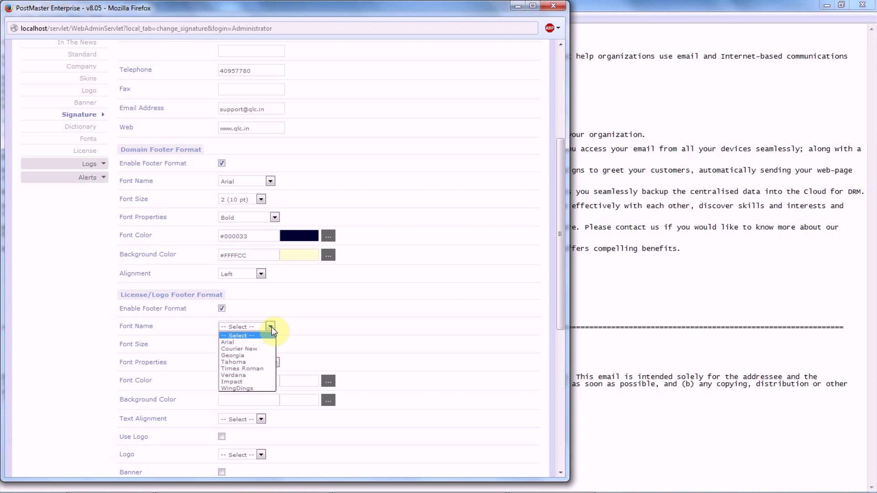
pyautogui.click(254, 368)
pyautogui.click(247, 349)
pyautogui.click(241, 368)
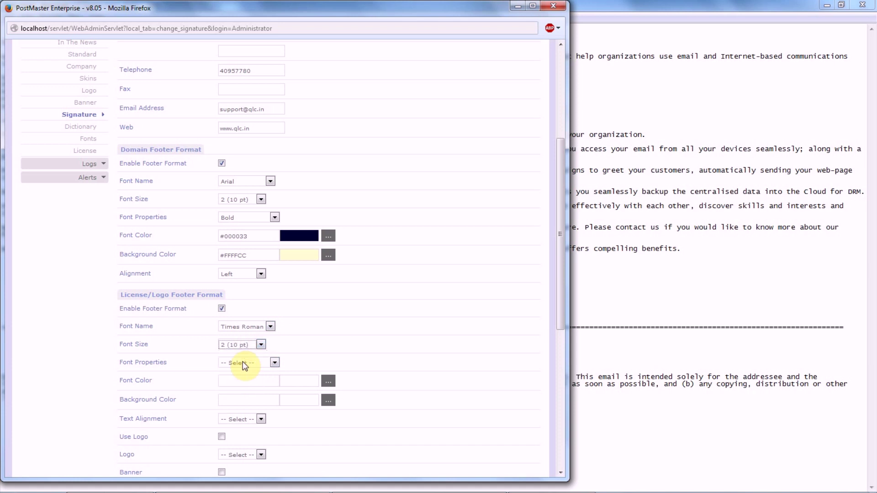
pyautogui.click(242, 362)
pyautogui.click(246, 391)
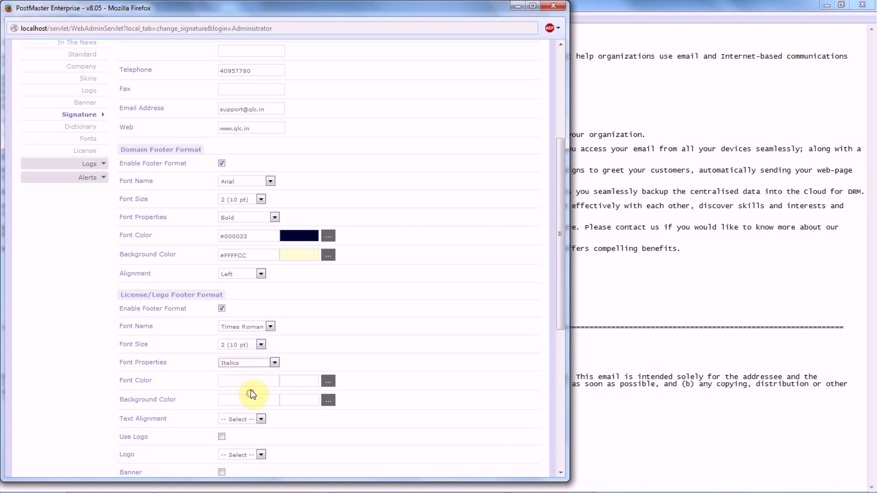
# - Give the logo footer left-aligned #000066 text on a #FFFFCC background
pyautogui.click(328, 382)
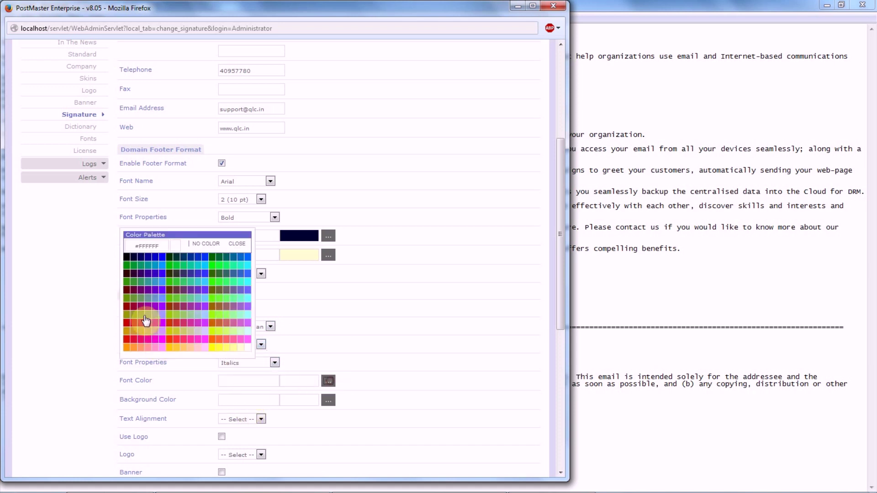
pyautogui.click(140, 264)
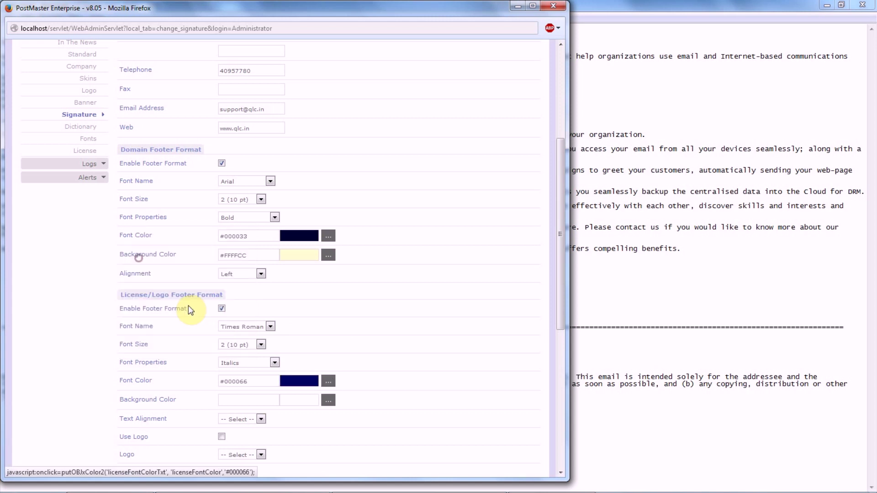
pyautogui.click(328, 401)
pyautogui.click(240, 347)
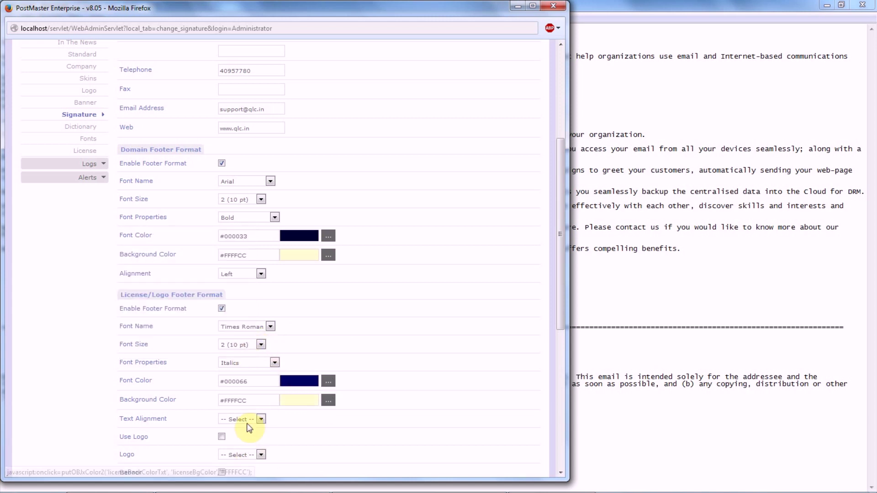
pyautogui.click(250, 419)
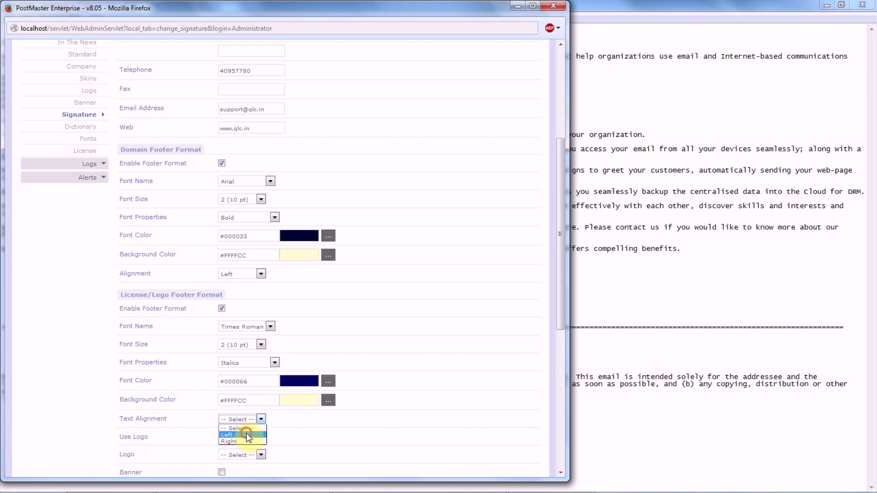
pyautogui.click(247, 434)
# - Include the logo positioned right and the banner aligned left
pyautogui.scroll(-3, 480, 396)
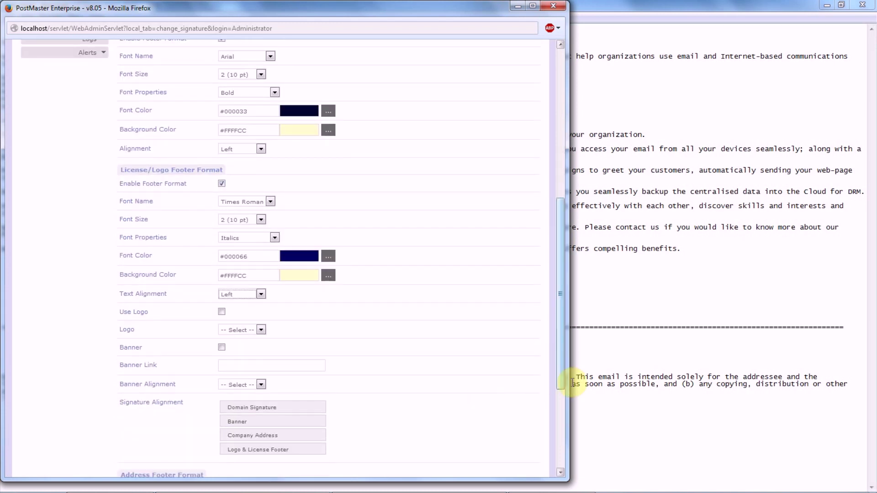
pyautogui.scroll(-1, 558, 388)
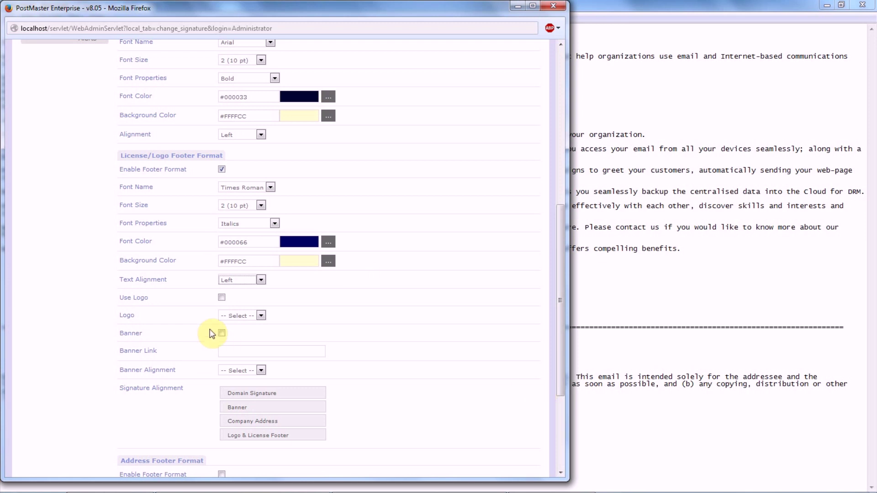
pyautogui.click(221, 297)
pyautogui.click(238, 315)
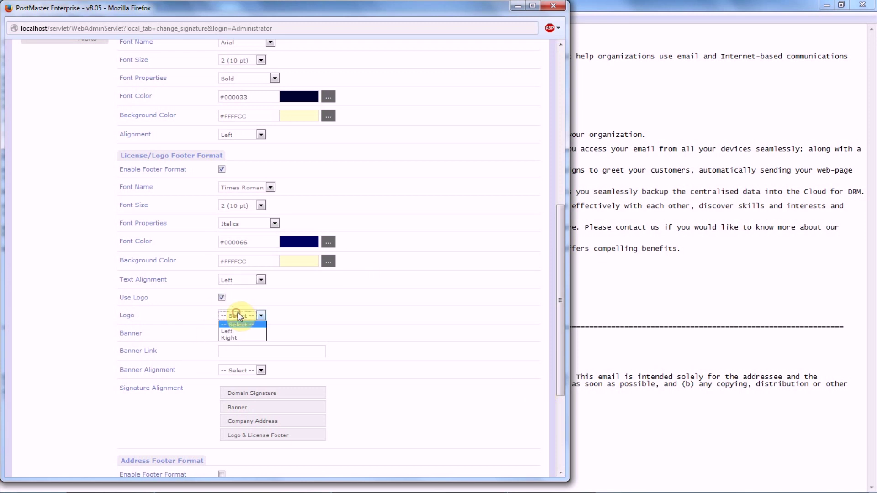
pyautogui.click(240, 337)
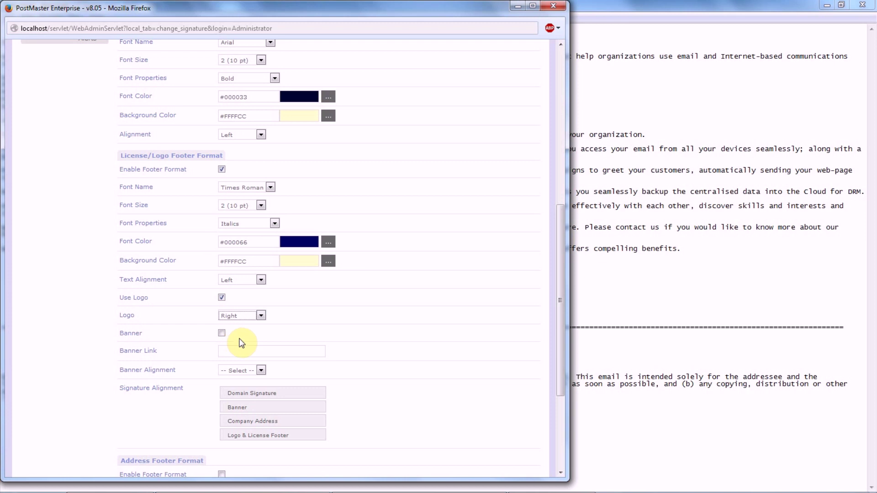
pyautogui.click(221, 333)
pyautogui.click(252, 370)
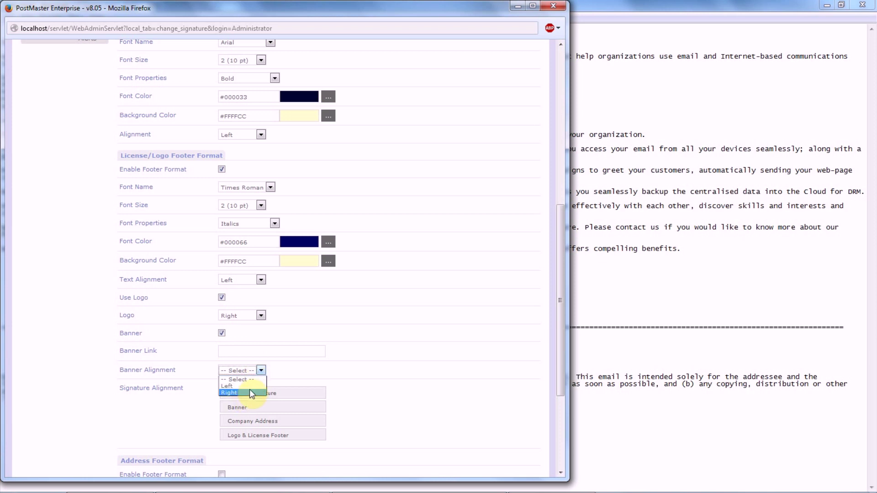
pyautogui.click(250, 385)
# - Drag the Signature Alignment items into order: Company Address, Banner, Logo & License Footer, Domain Signature
pyautogui.scroll(-3, 346, 388)
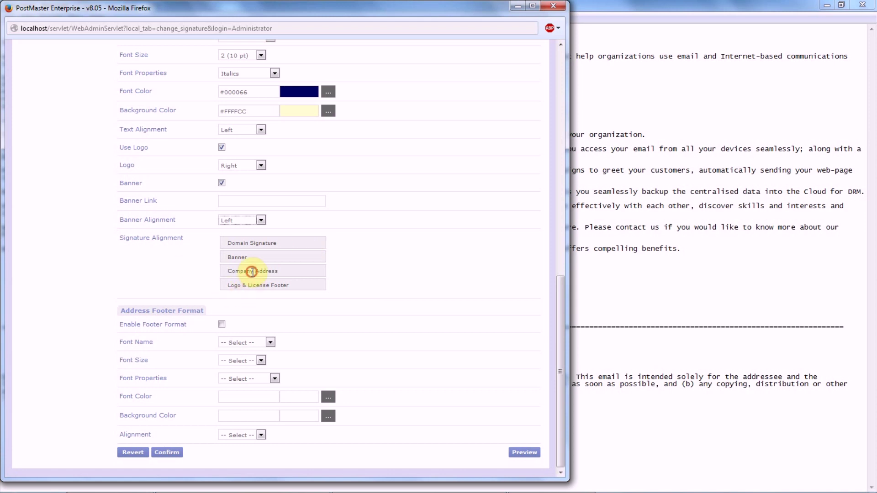
pyautogui.moveTo(253, 272); pyautogui.dragTo(245, 243)
pyautogui.moveTo(237, 269); pyautogui.dragTo(236, 257)
pyautogui.moveTo(265, 284); pyautogui.dragTo(269, 275)
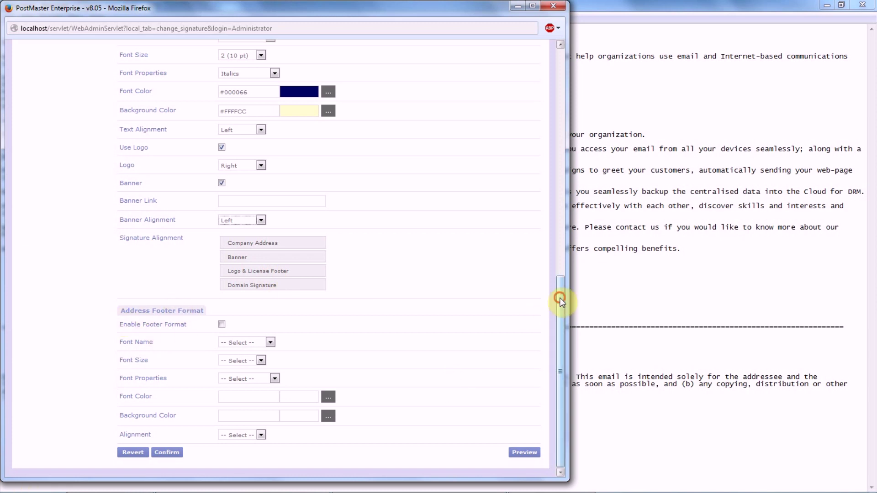
pyautogui.moveTo(558, 297); pyautogui.dragTo(564, 73)
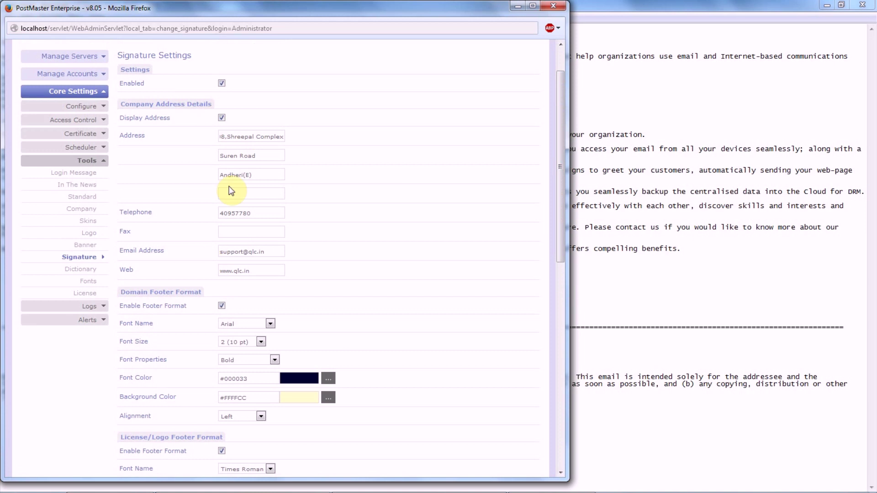
pyautogui.moveTo(558, 252); pyautogui.dragTo(566, 458)
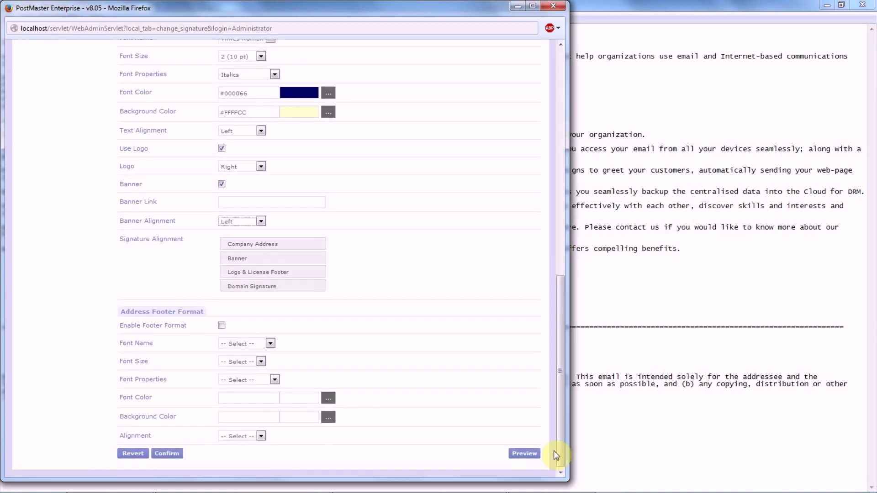
# - Enable address footer formatting in italic Georgia at 14 pt
pyautogui.click(221, 325)
pyautogui.click(246, 343)
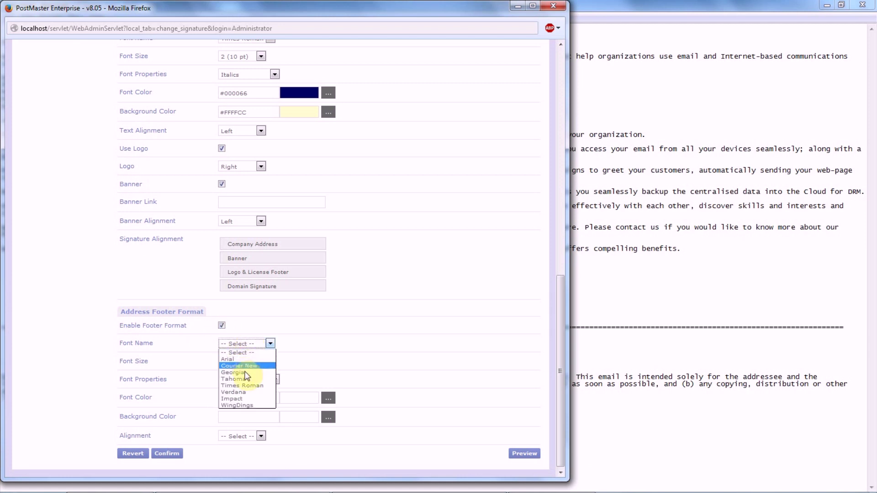
pyautogui.click(245, 372)
pyautogui.click(253, 360)
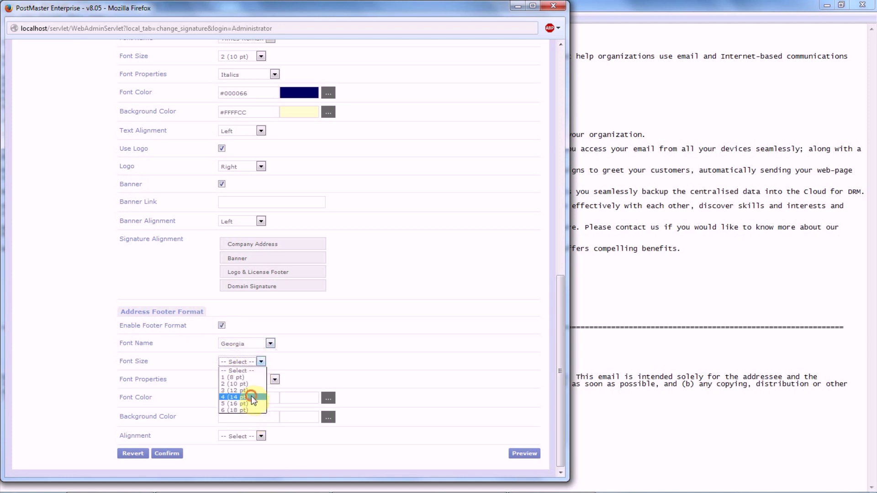
pyautogui.click(251, 396)
pyautogui.click(270, 381)
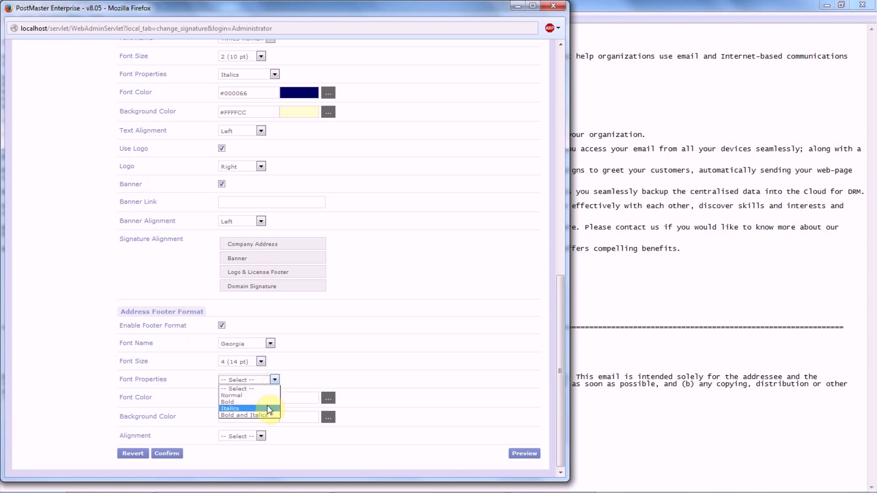
pyautogui.click(267, 405)
# - Give the address footer left-aligned #003333 text on #FFFFCC, then confirm the settings
pyautogui.click(327, 398)
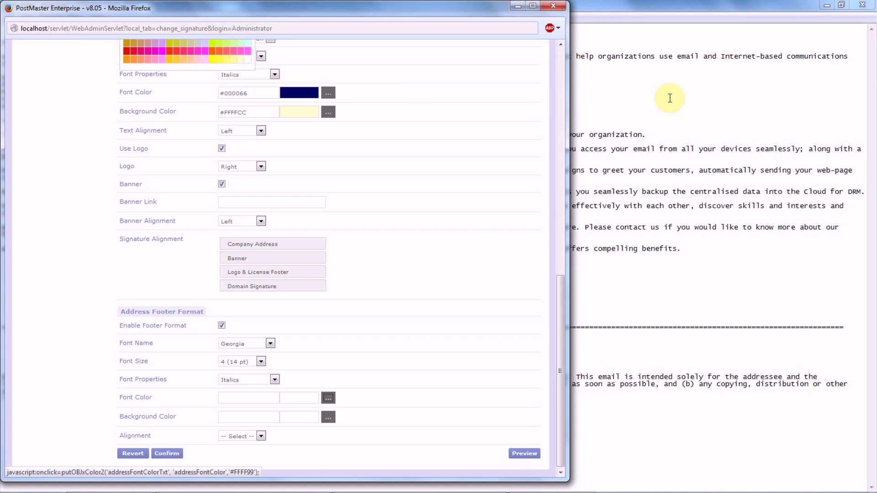
pyautogui.click(560, 45)
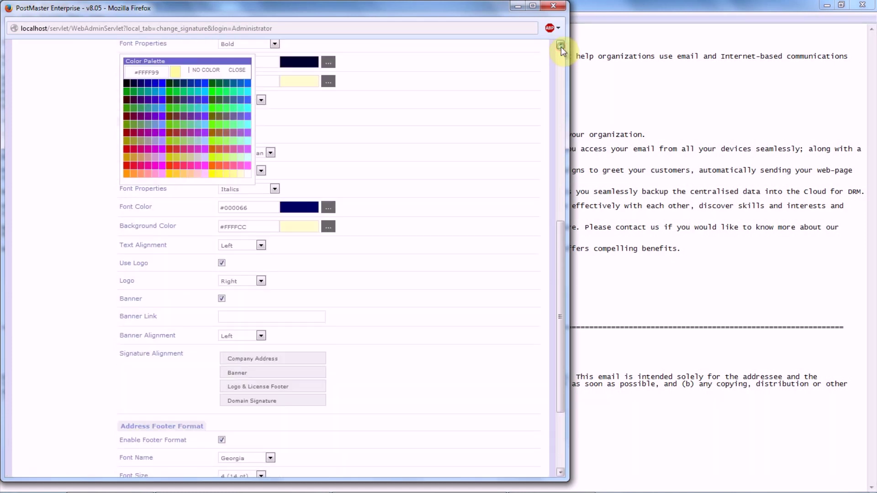
pyautogui.click(176, 106)
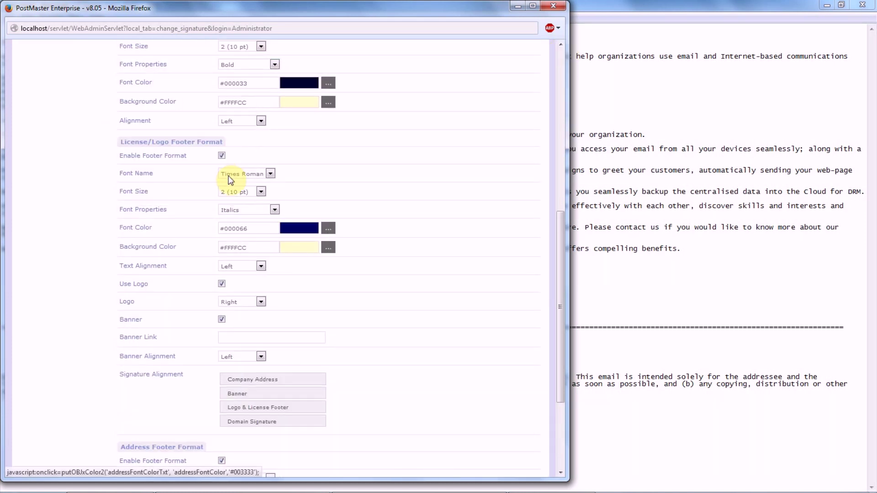
pyautogui.scroll(-3, 559, 478)
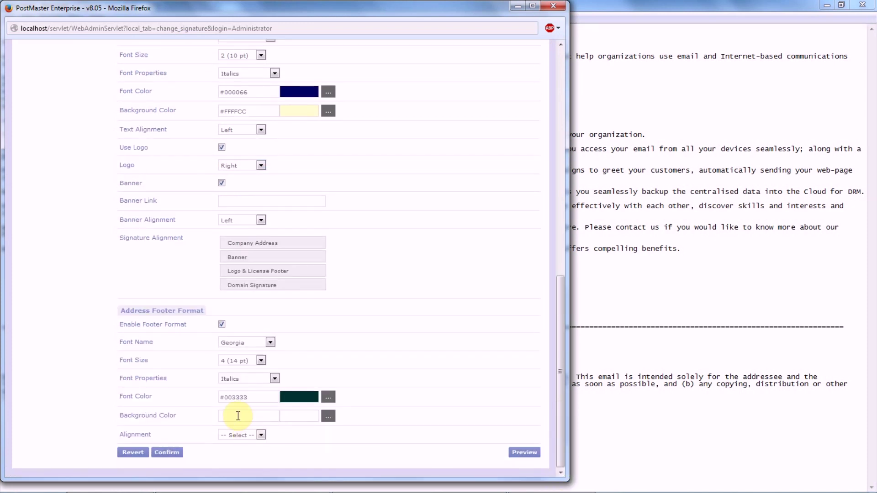
pyautogui.click(329, 417)
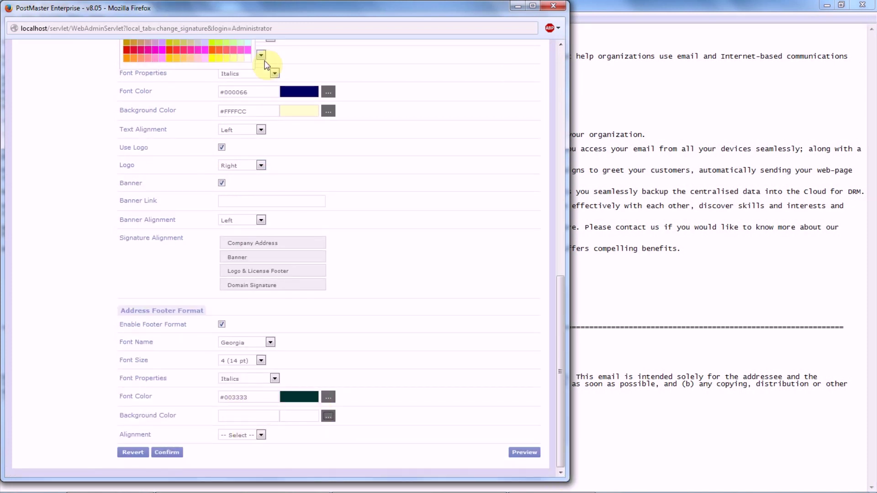
pyautogui.click(241, 57)
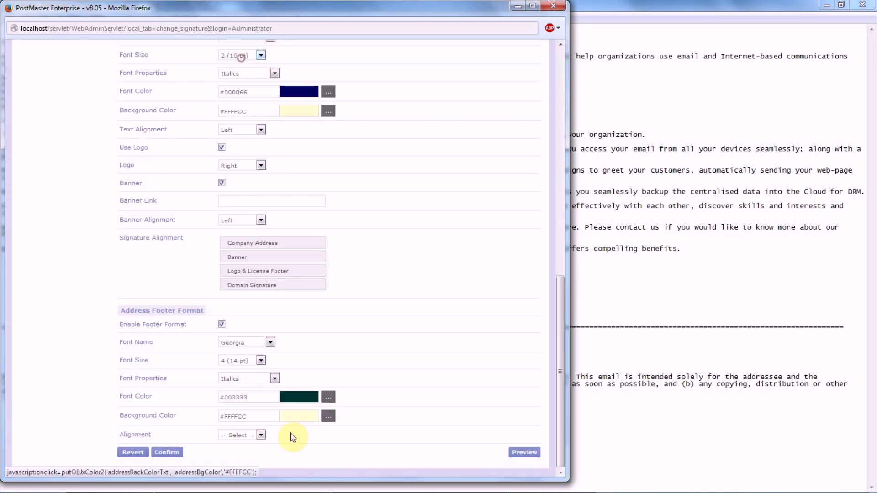
pyautogui.click(260, 436)
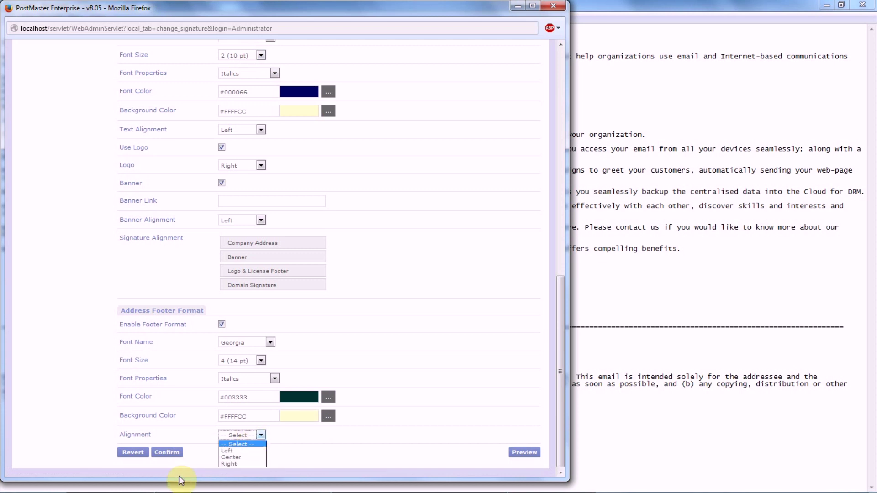
pyautogui.click(234, 451)
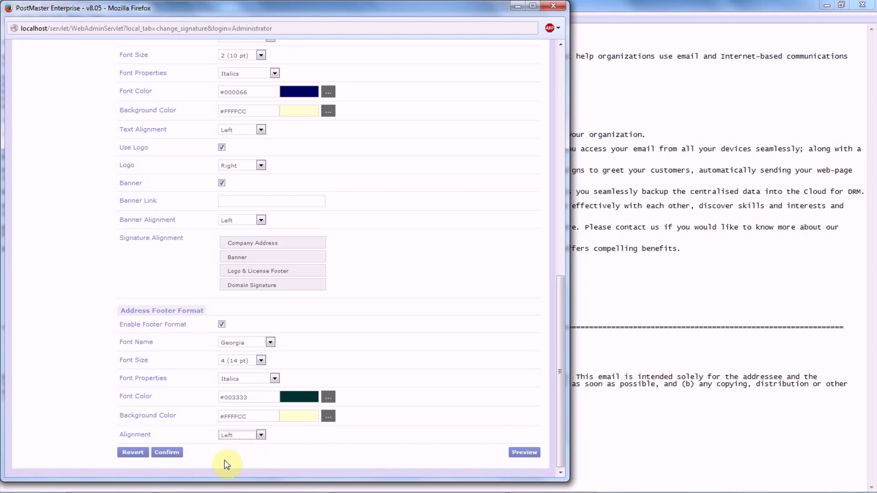
pyautogui.click(173, 453)
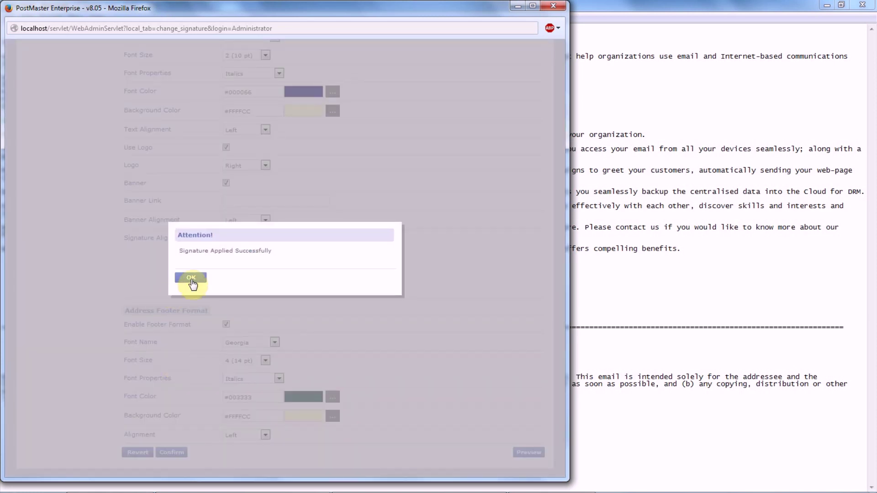
# - Dismiss the success alert, review the signature preview, close it and return to the top
pyautogui.click(191, 280)
pyautogui.click(560, 438)
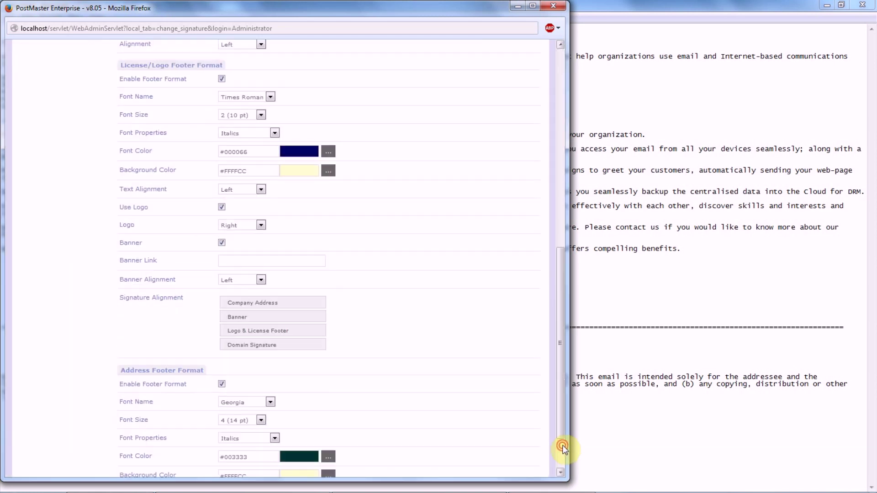
pyautogui.click(563, 462)
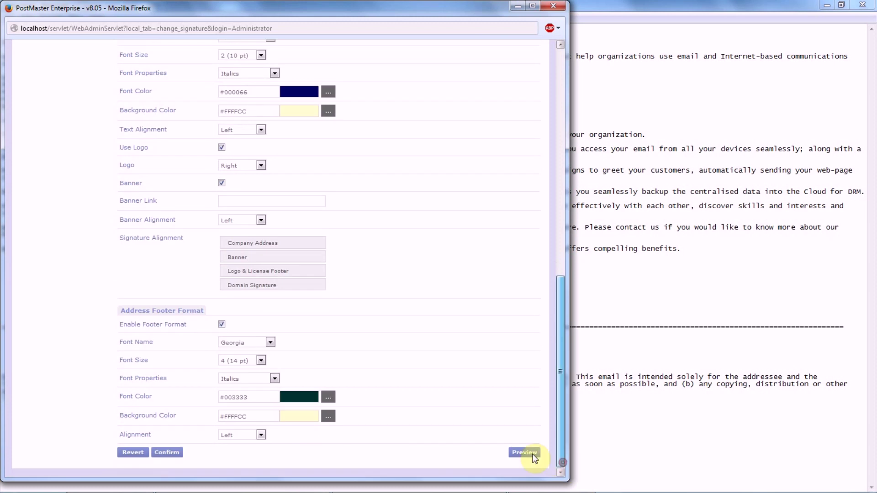
pyautogui.click(522, 452)
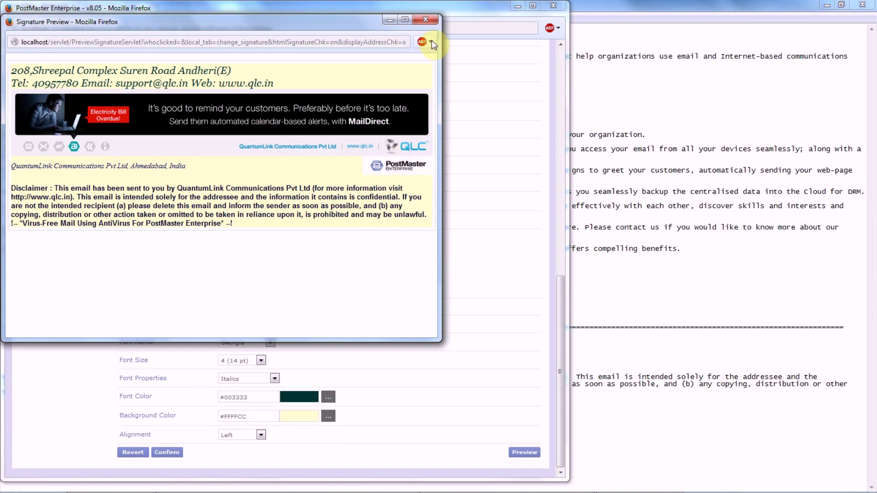
pyautogui.click(429, 21)
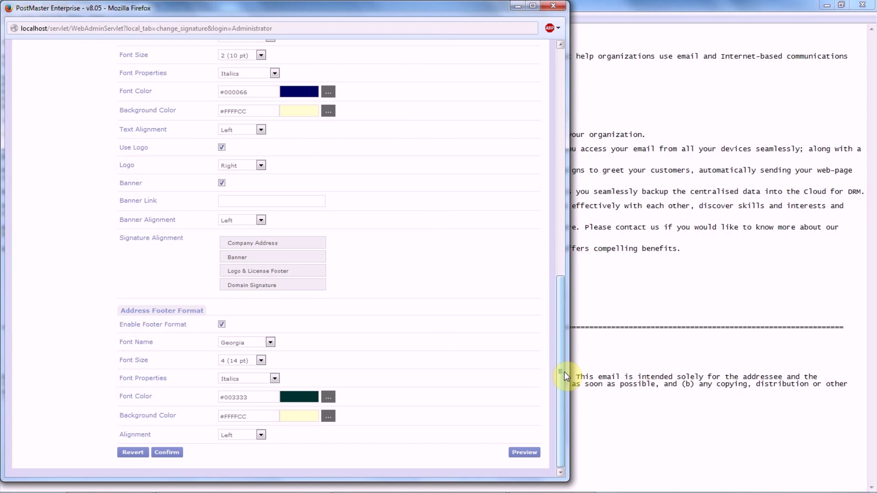
pyautogui.moveTo(561, 378); pyautogui.dragTo(555, 400)
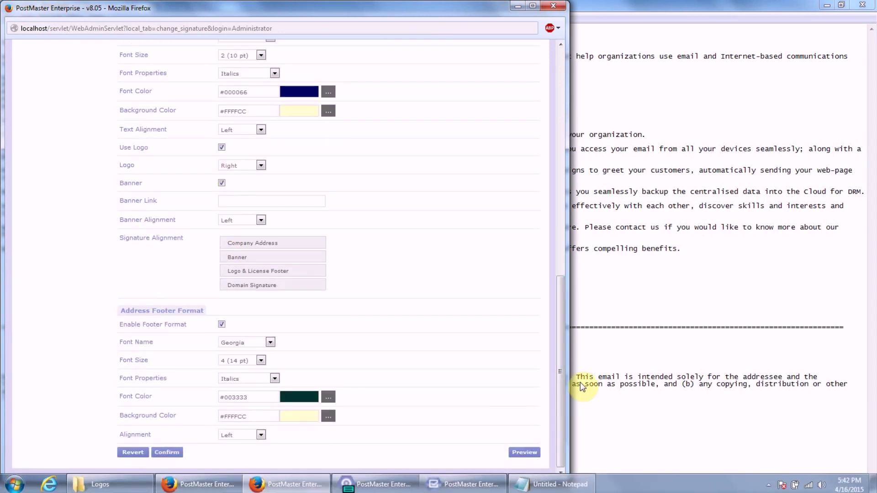
pyautogui.moveTo(563, 339)
pyautogui.mouseDown()
pyautogui.moveTo(566, 274)
pyautogui.moveTo(550, 177)
pyautogui.moveTo(561, 111)
pyautogui.mouseUp()
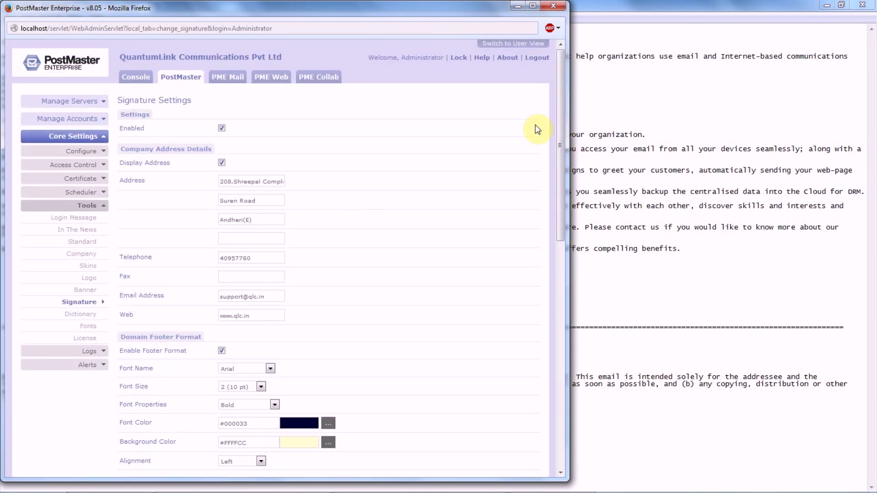
pyautogui.moveTo(566, 137)
pyautogui.mouseDown()
pyautogui.moveTo(564, 246)
pyautogui.moveTo(572, 161)
pyautogui.moveTo(556, 114)
pyautogui.mouseUp()
# - Switch to webmail and start a new message to the test Gmail address
pyautogui.click(515, 45)
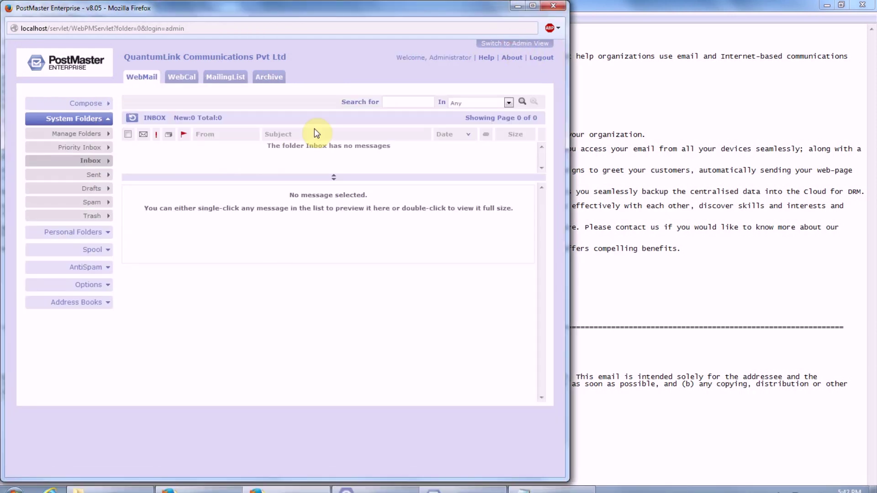
pyautogui.click(93, 102)
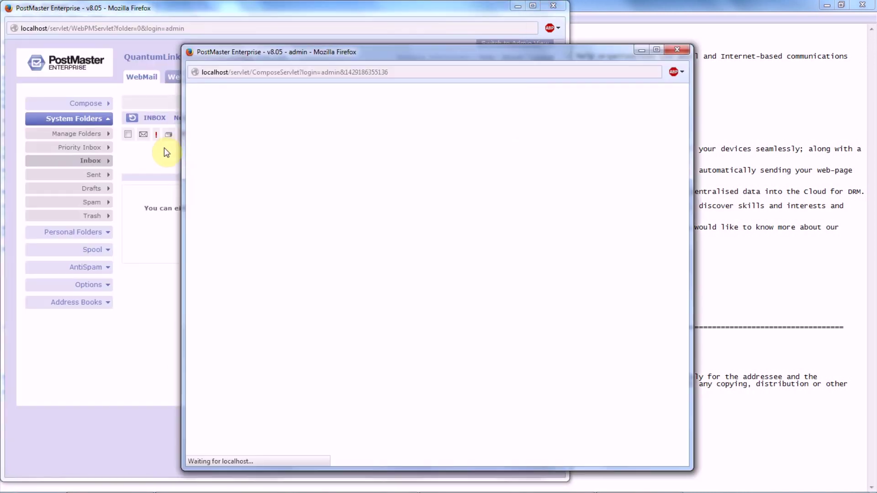
pyautogui.click(297, 138)
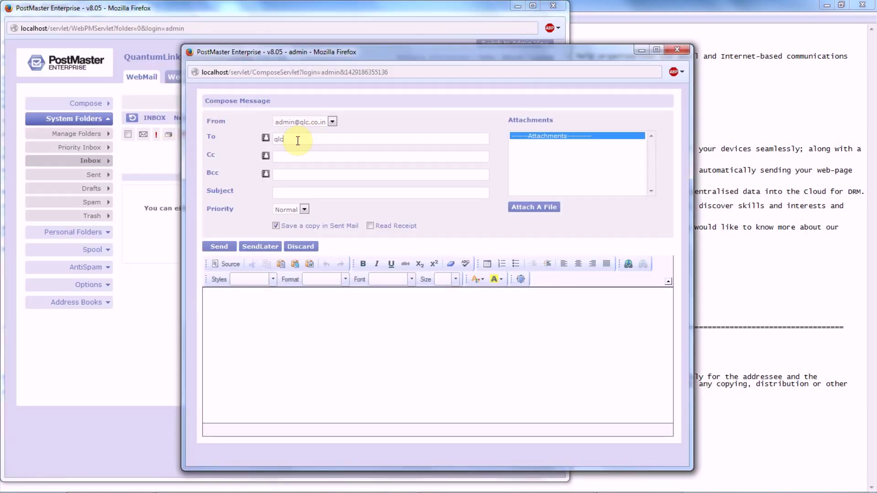
# - Enter subject 'Domain Wise Signature and other settings of Signature' and select the Notepad letter text
pyautogui.click(296, 193)
pyautogui.write('Domain Wise Signature and other se')
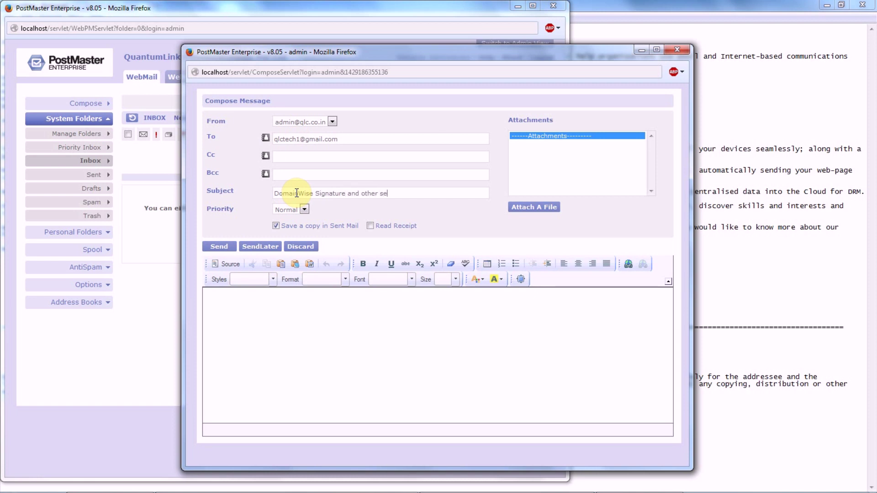
pyautogui.write('ttings of Signature Feature')
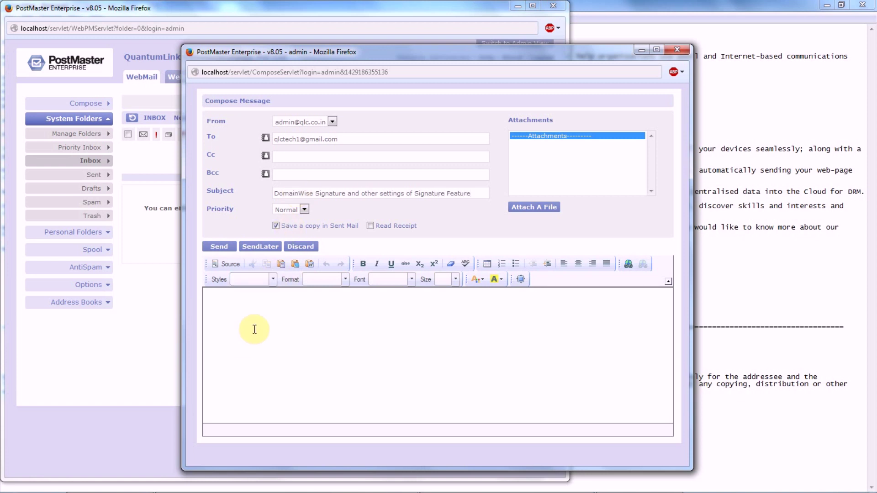
pyautogui.click(663, 490)
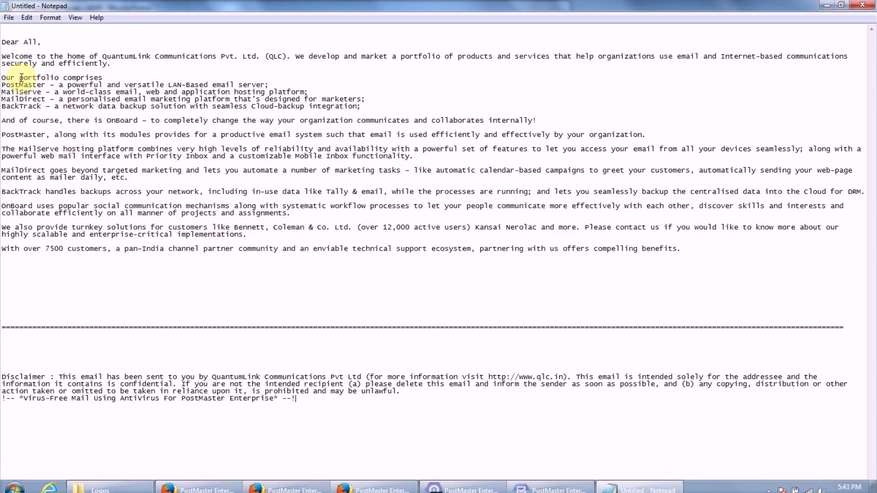
pyautogui.moveTo(3, 41); pyautogui.dragTo(685, 251)
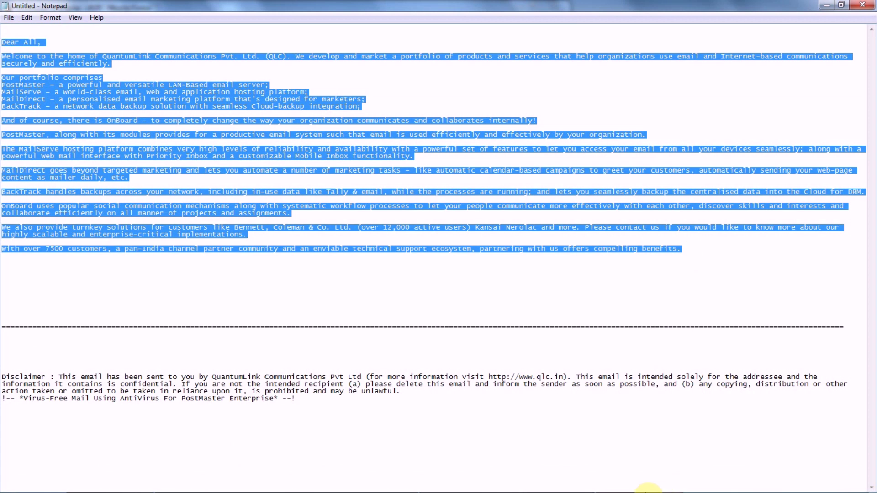
# - Paste the company text into the body and sign it 'Thanks & Regards, QLC Support Team'
pyautogui.click(356, 491)
pyautogui.click(356, 490)
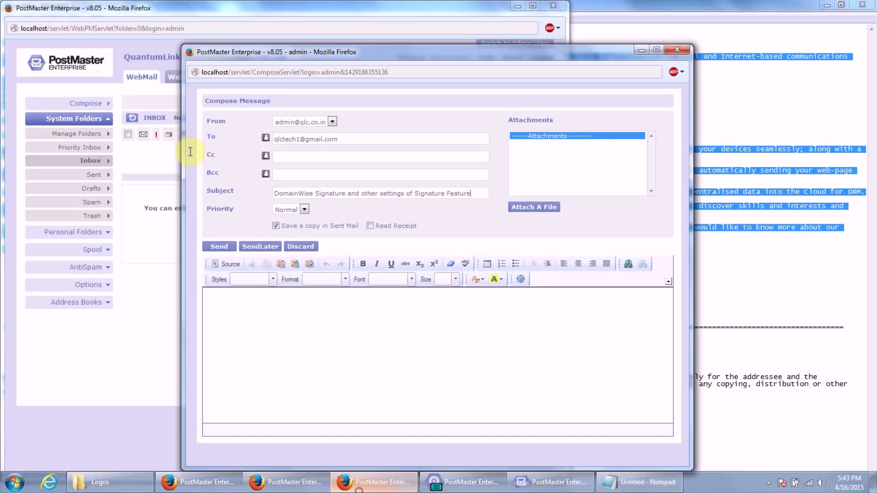
pyautogui.click(236, 317)
pyautogui.hotkey('ctrl', 'v')
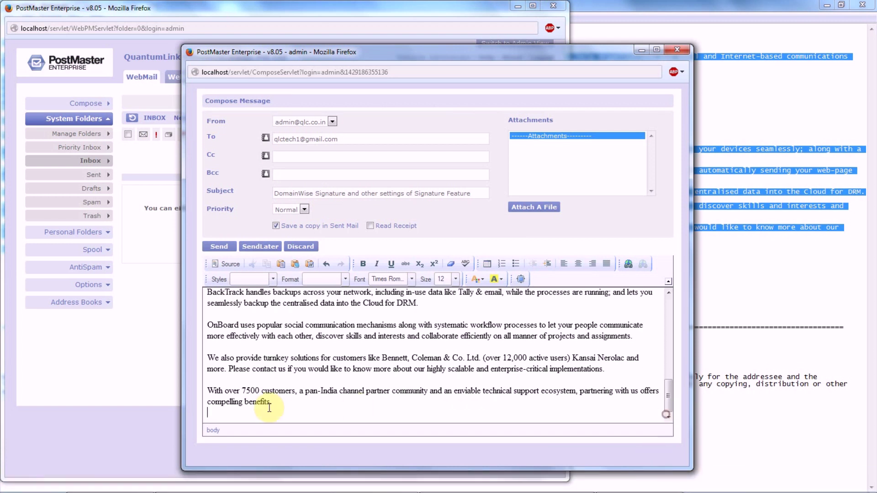
pyautogui.press('Return')
pyautogui.press('Return')
pyautogui.press('Return')
pyautogui.write('Thanks')
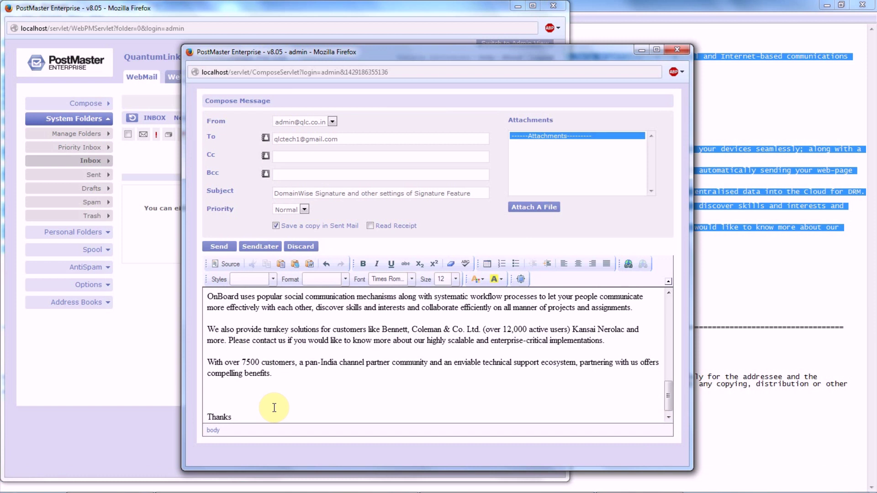
pyautogui.write(' & Regards,')
pyautogui.press('Return')
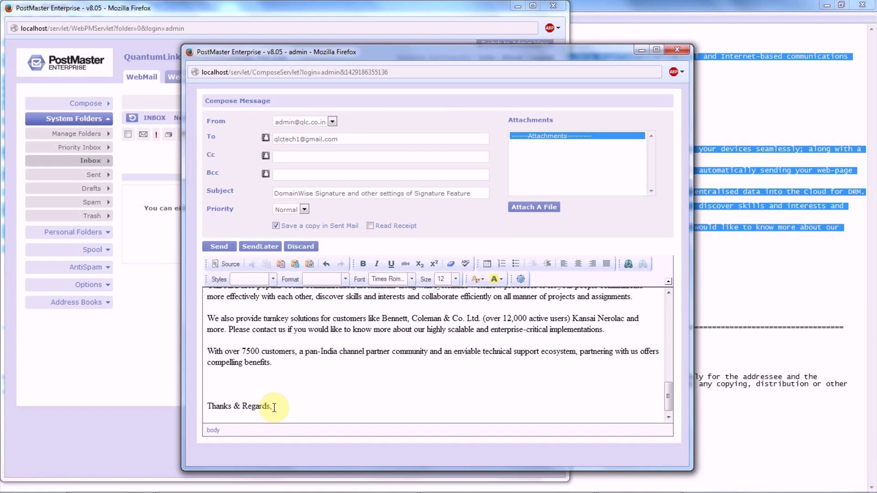
pyautogui.write('QLC Support Team')
# - Send the message, dismiss the notice, and start mail transfer in the server monitor
pyautogui.click(219, 246)
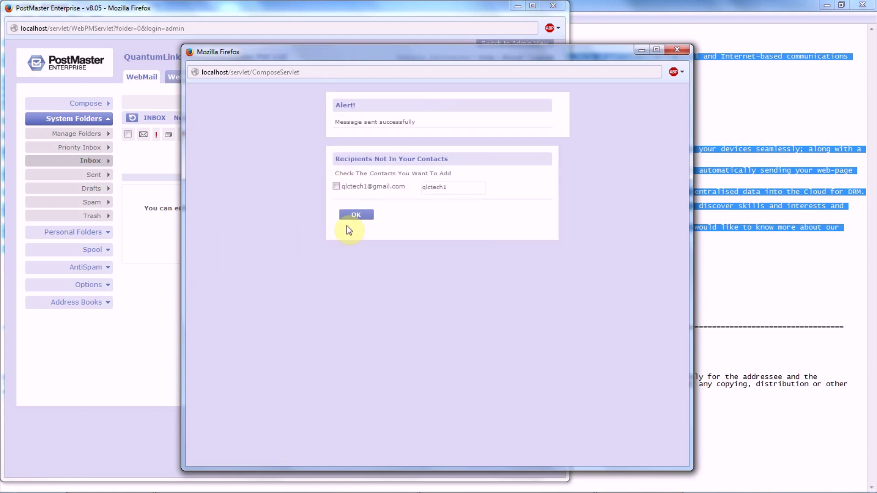
pyautogui.click(354, 214)
pyautogui.click(442, 490)
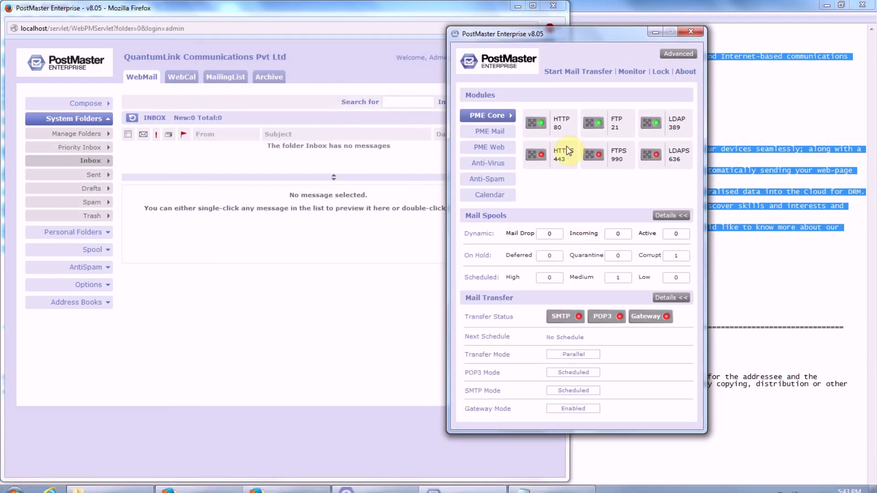
pyautogui.click(554, 72)
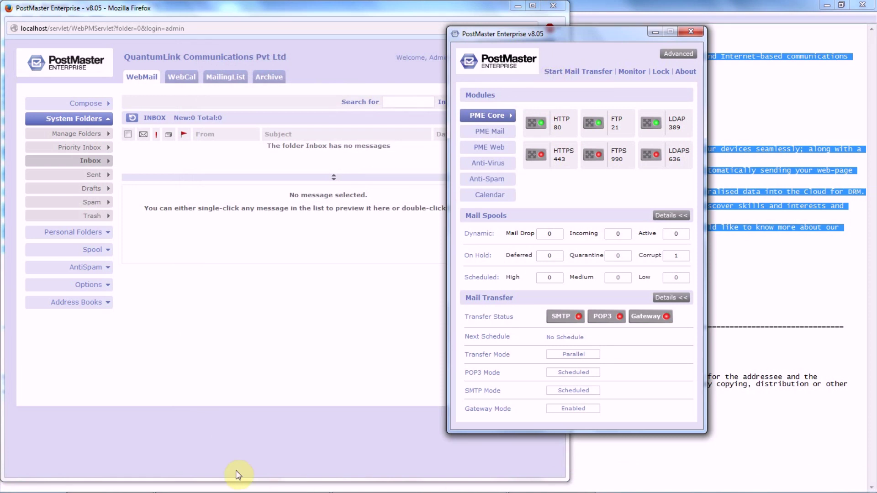
# - Refresh the Gmail inbox, open the DomainWise Signature mail, and scroll down to its footers
pyautogui.click(207, 488)
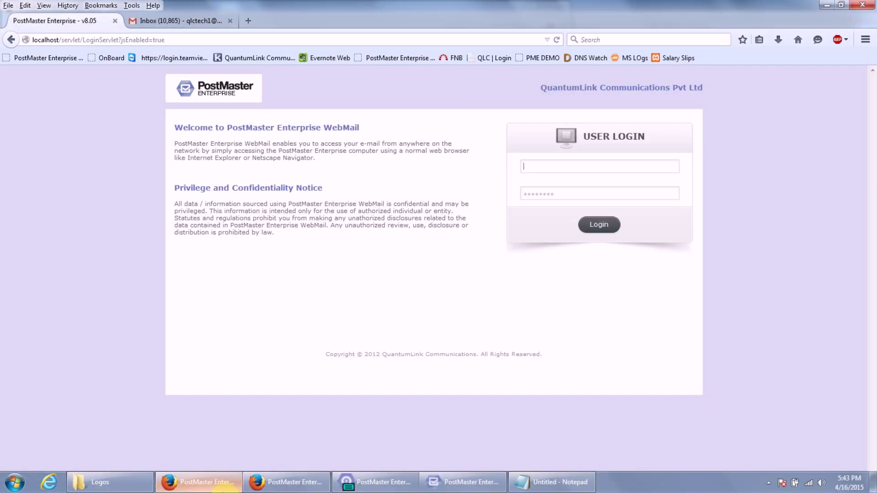
pyautogui.click(205, 20)
pyautogui.click(181, 112)
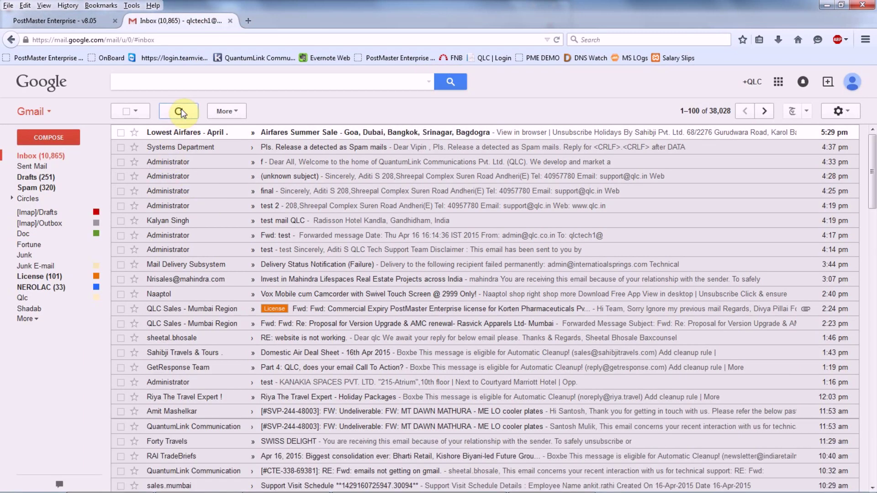
pyautogui.click(180, 112)
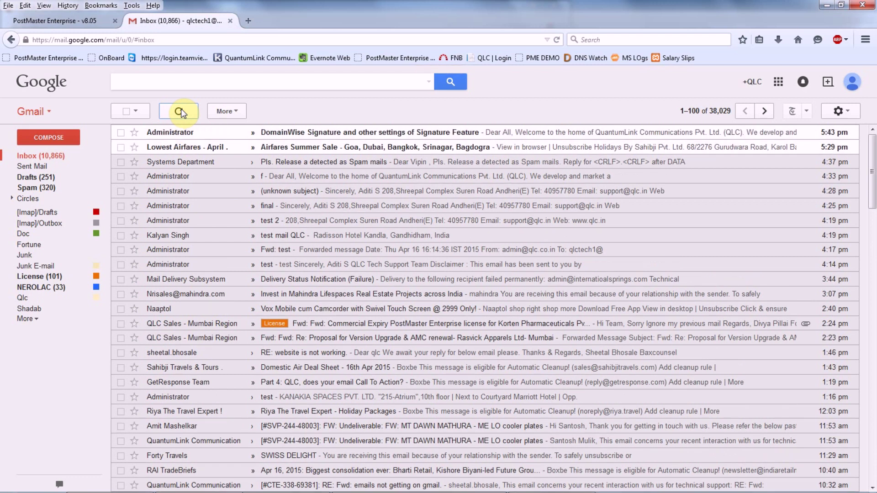
pyautogui.click(284, 133)
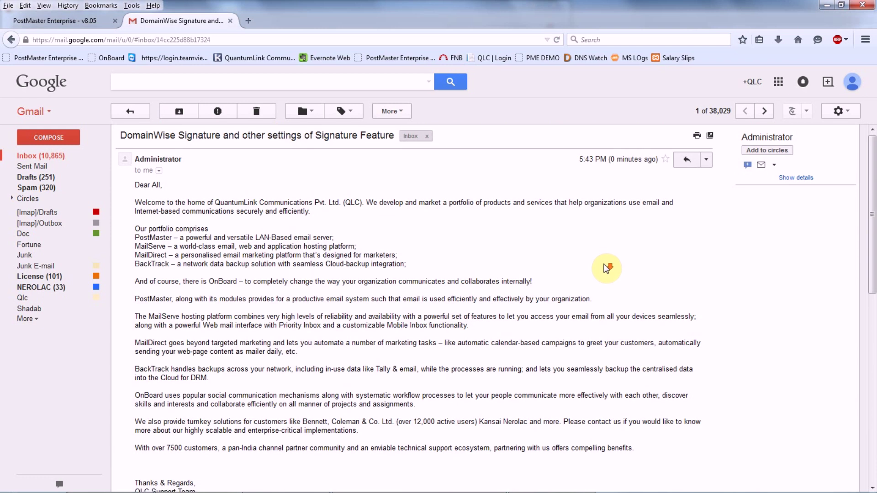
pyautogui.scroll(-5, 605, 266)
pyautogui.scroll(-6, 605, 267)
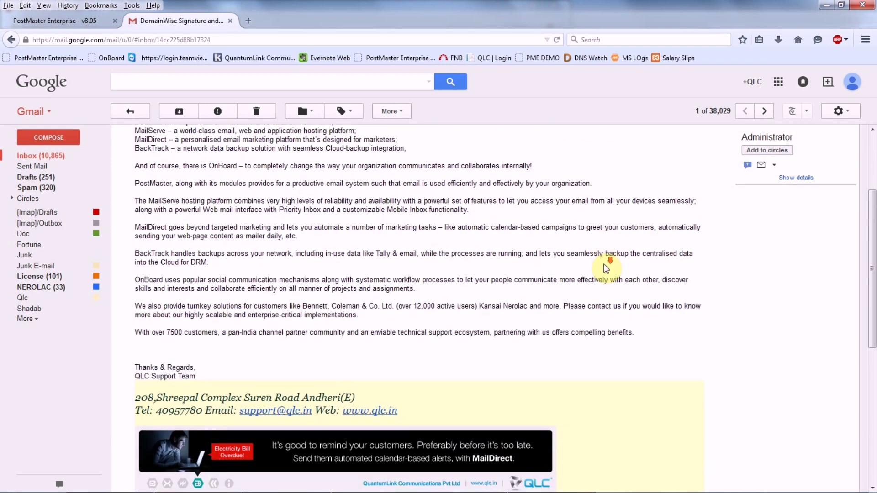
pyautogui.scroll(-1, 605, 269)
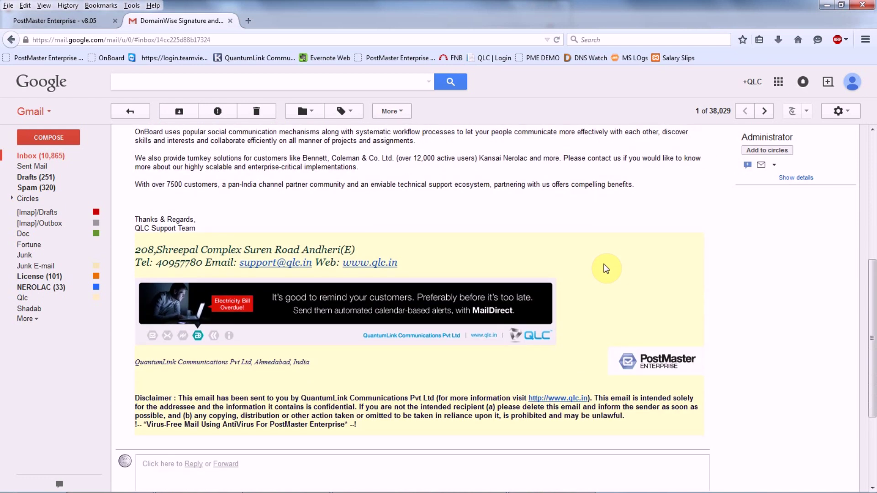